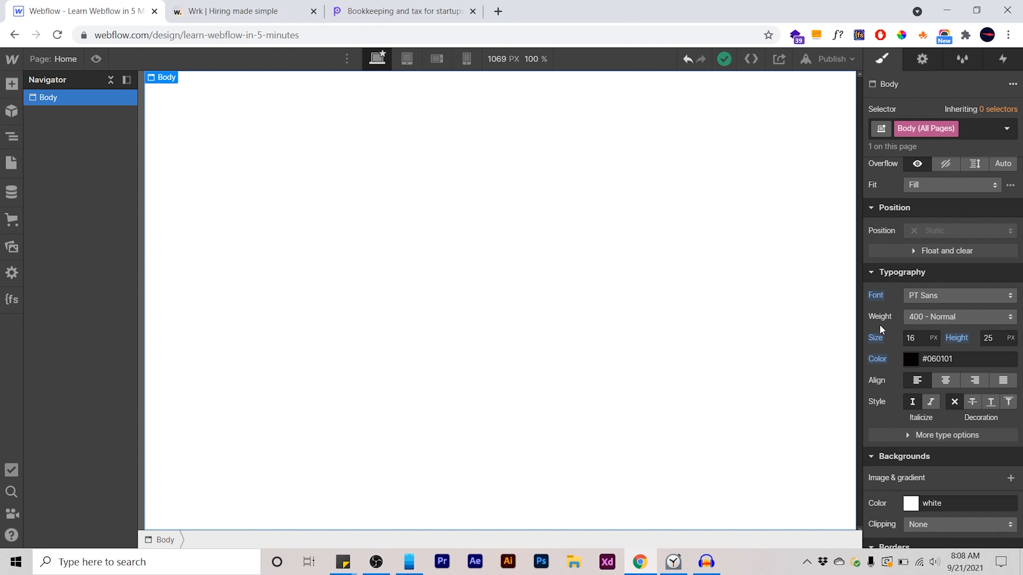
# Add a div block to the empty page body.
pyautogui.click(11, 84)
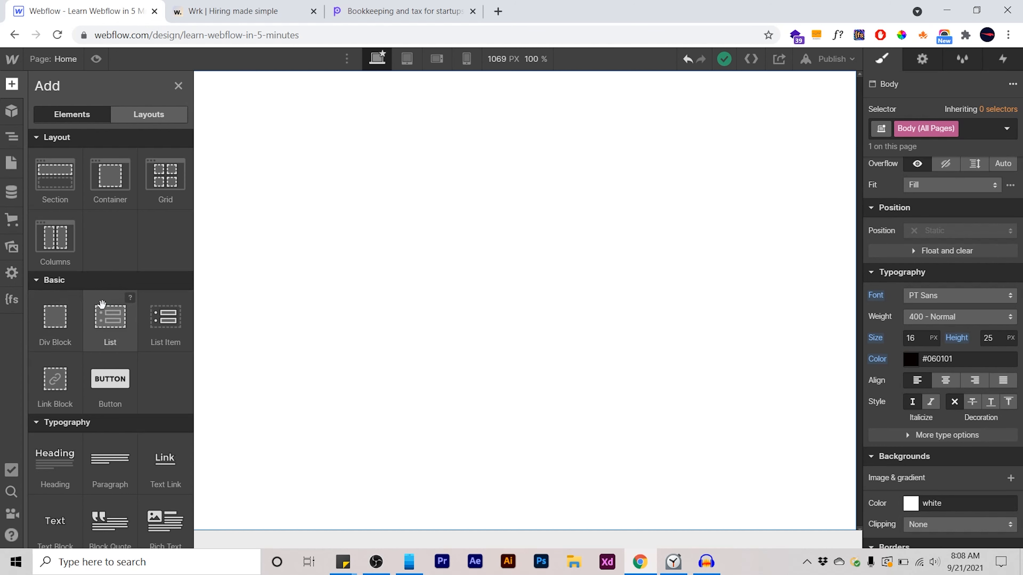
pyautogui.scroll(-4, 102, 306)
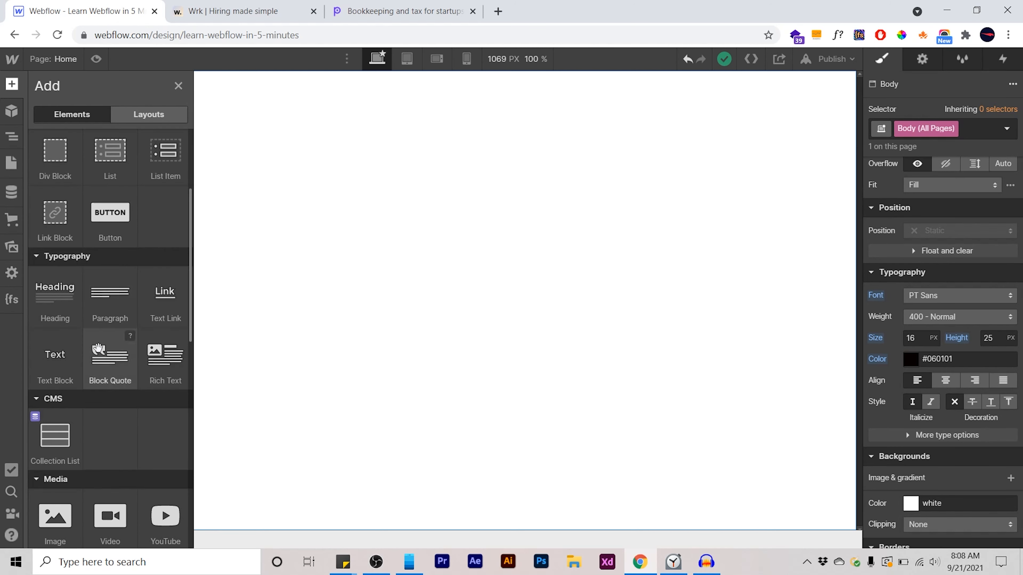
pyautogui.scroll(4, 98, 349)
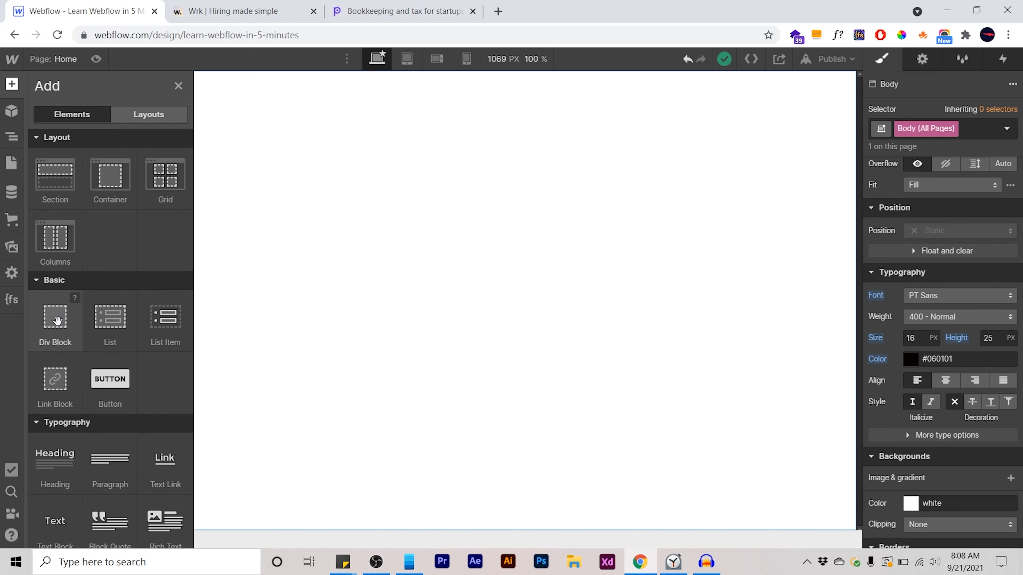
pyautogui.moveTo(58, 322); pyautogui.dragTo(361, 283)
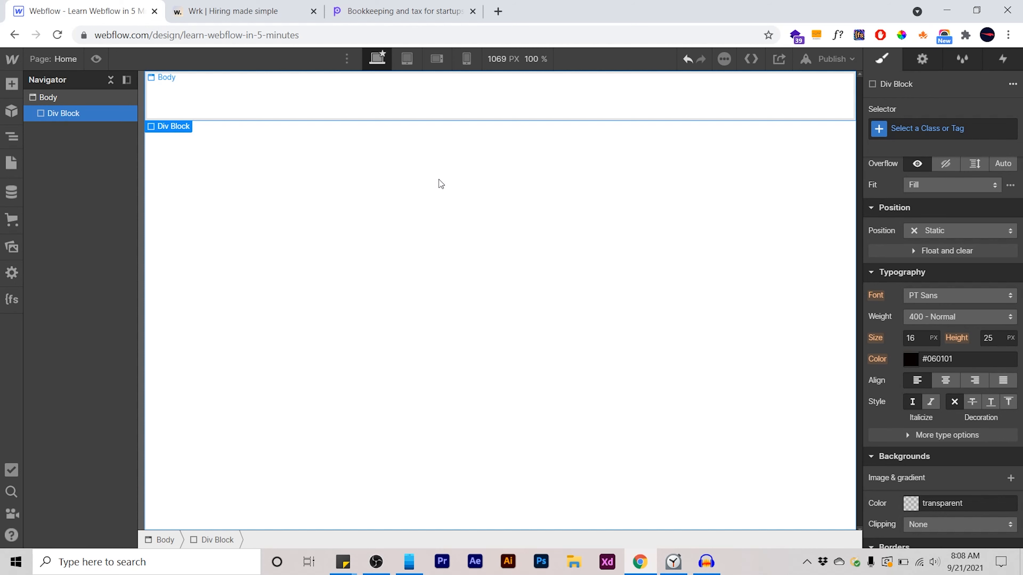
# Set the div block's width to 400 px and its height to 300 px.
pyautogui.scroll(6, 907, 268)
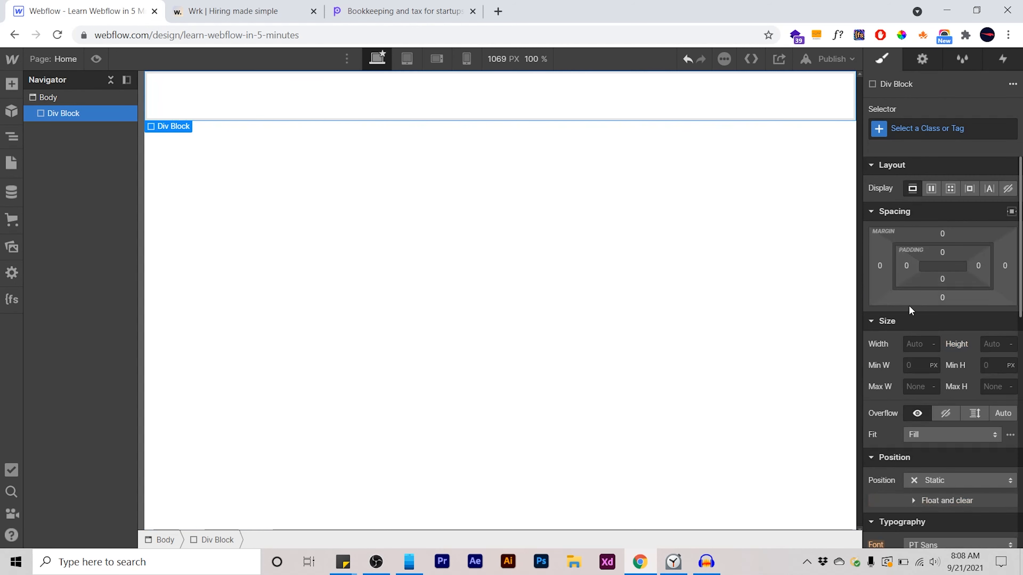
pyautogui.click(915, 343)
pyautogui.write('40')
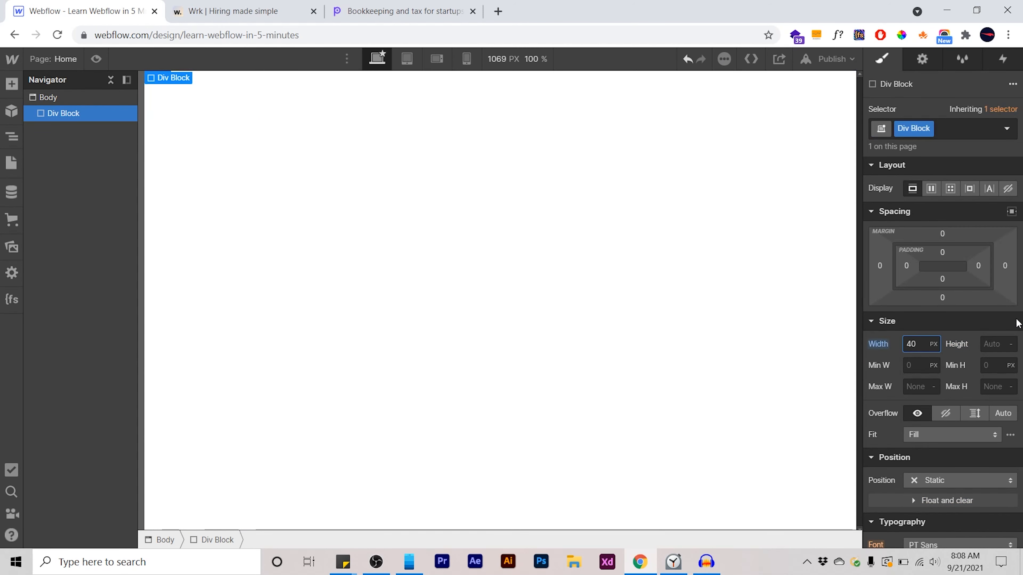
pyautogui.write('0')
pyautogui.click(991, 346)
pyautogui.write('300')
# Give the div block a light red background colour, #da5050.
pyautogui.scroll(-10, 999, 352)
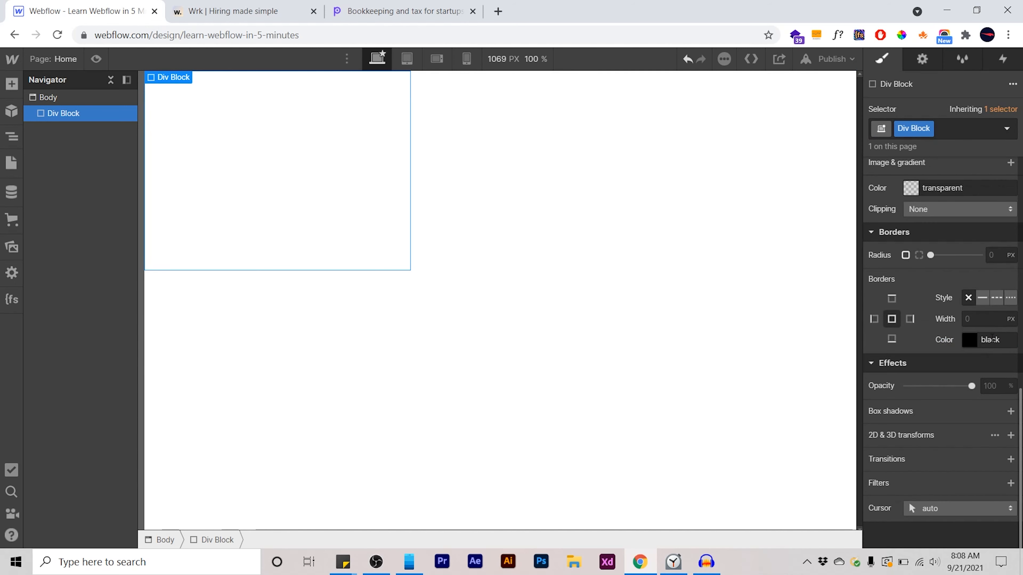
pyautogui.click(913, 193)
pyautogui.click(961, 222)
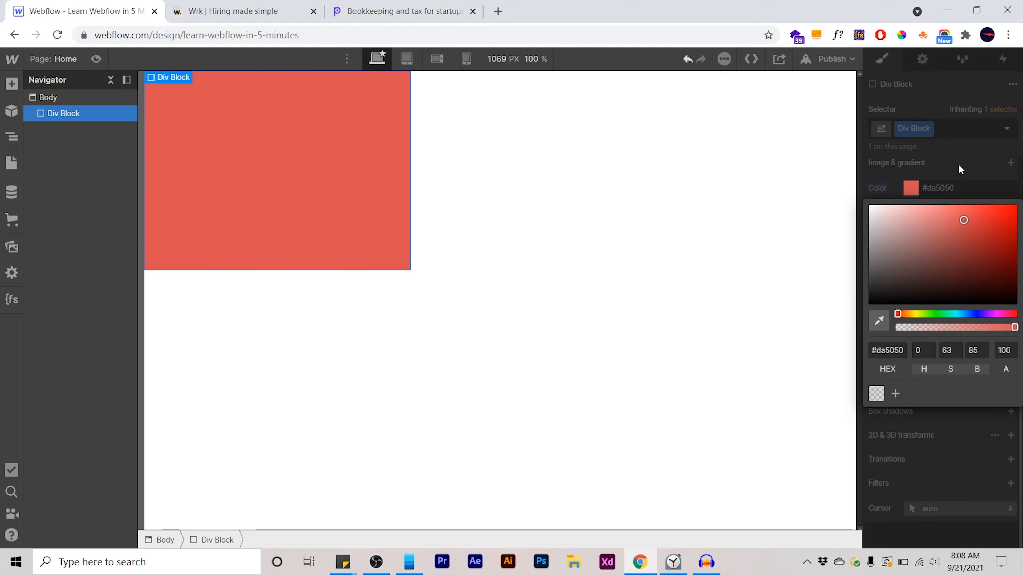
pyautogui.click(962, 152)
# Rename the div block's class to content-container.
pyautogui.scroll(10, 964, 154)
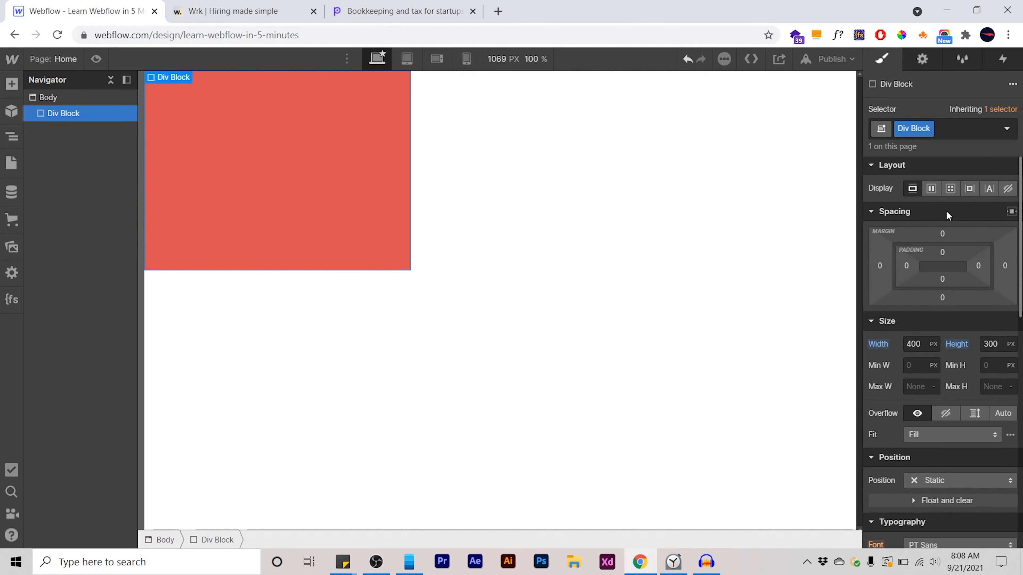
pyautogui.doubleClick(922, 134)
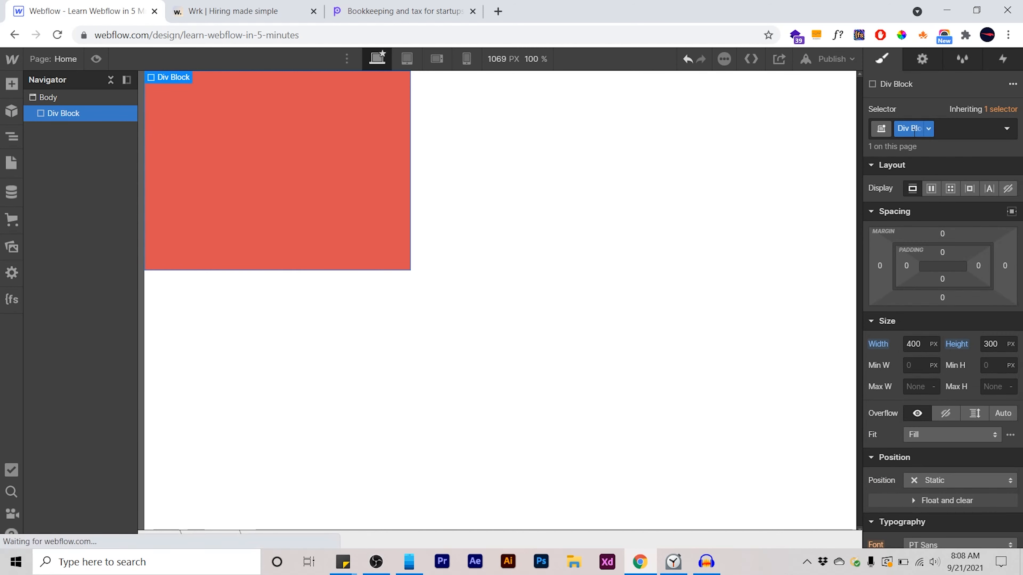
pyautogui.write('dontent-container')
pyautogui.press('Return')
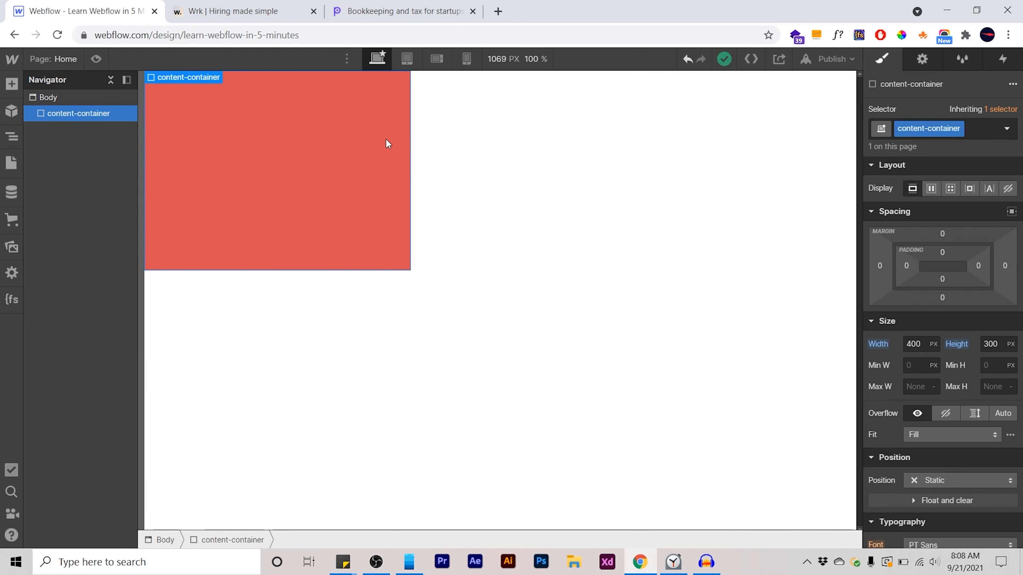
# Duplicate the content-container block and select the upper of the two blocks.
pyautogui.hotkey('ctrl', 'd')
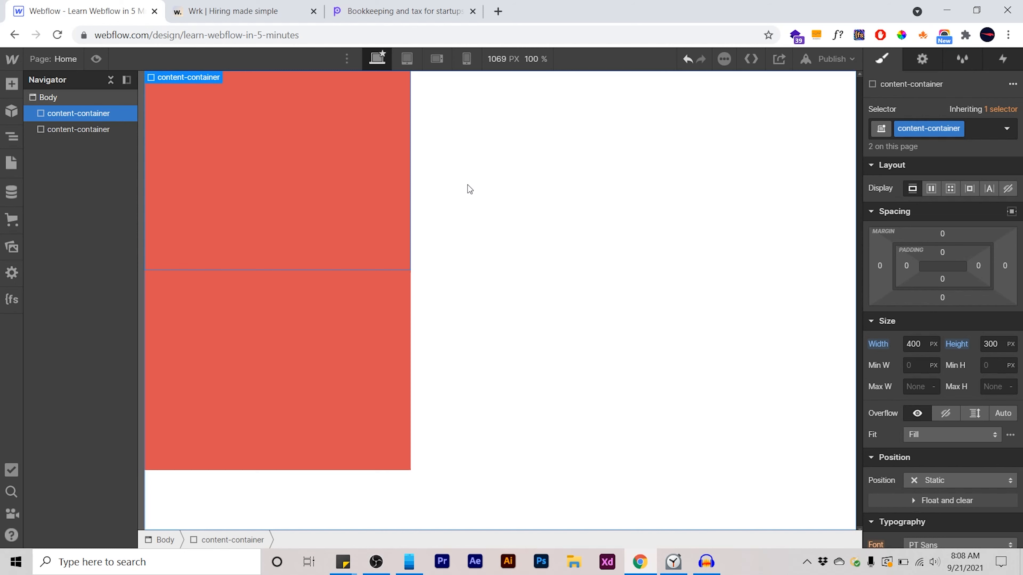
pyautogui.click(315, 304)
pyautogui.click(304, 268)
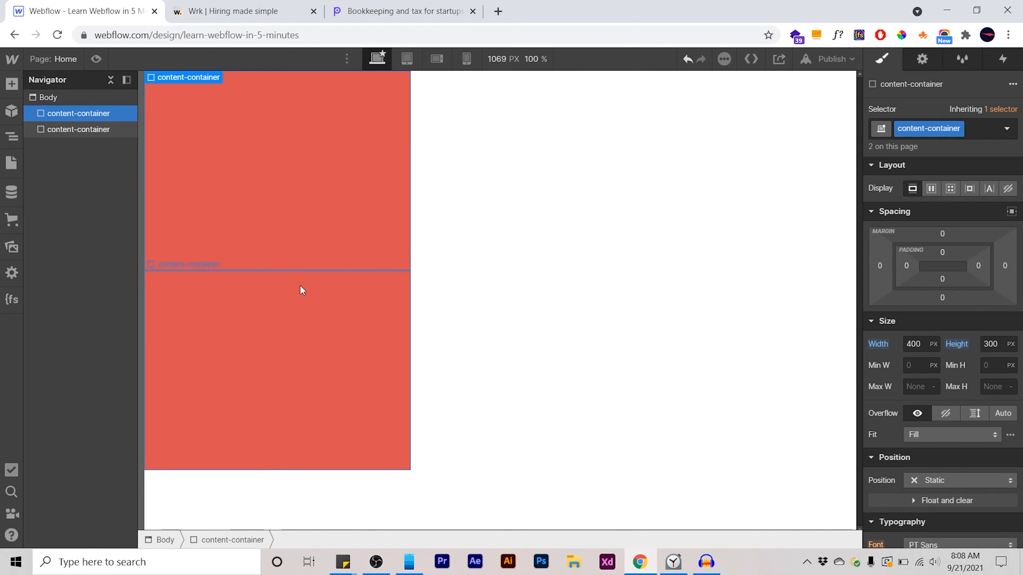
# Set the width of the content-container class to 250 px.
pyautogui.click(914, 344)
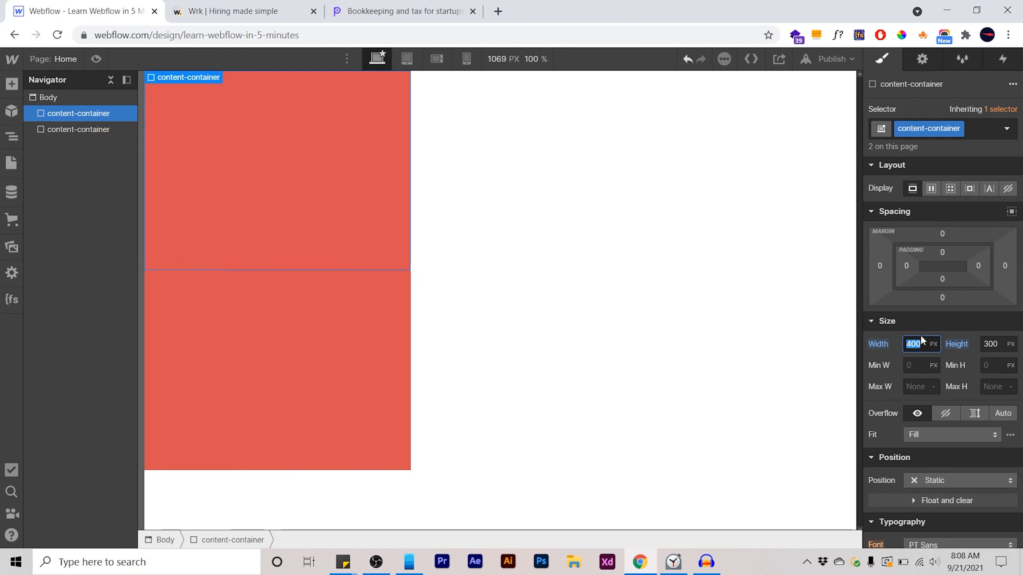
pyautogui.write('250')
pyautogui.press('Return')
# Change the background colour of the content-container class to dark purple, #2d127e.
pyautogui.scroll(-8, 899, 365)
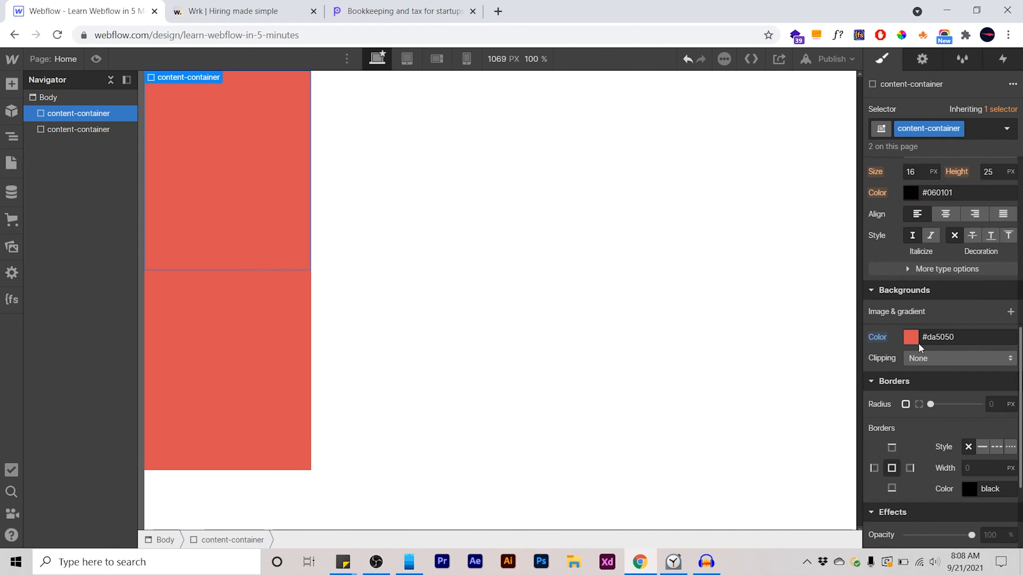
pyautogui.click(910, 337)
pyautogui.click(981, 233)
pyautogui.click(996, 177)
pyautogui.press('Escape')
pyautogui.scroll(5, 927, 282)
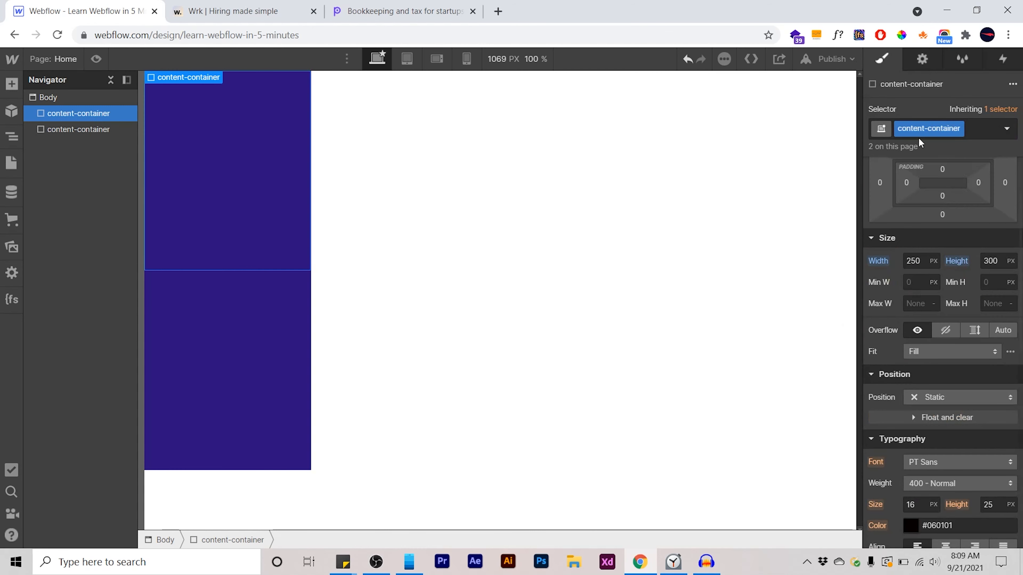
# Duplicate the lower block's class and name the copy small-content-container.
pyautogui.click(229, 325)
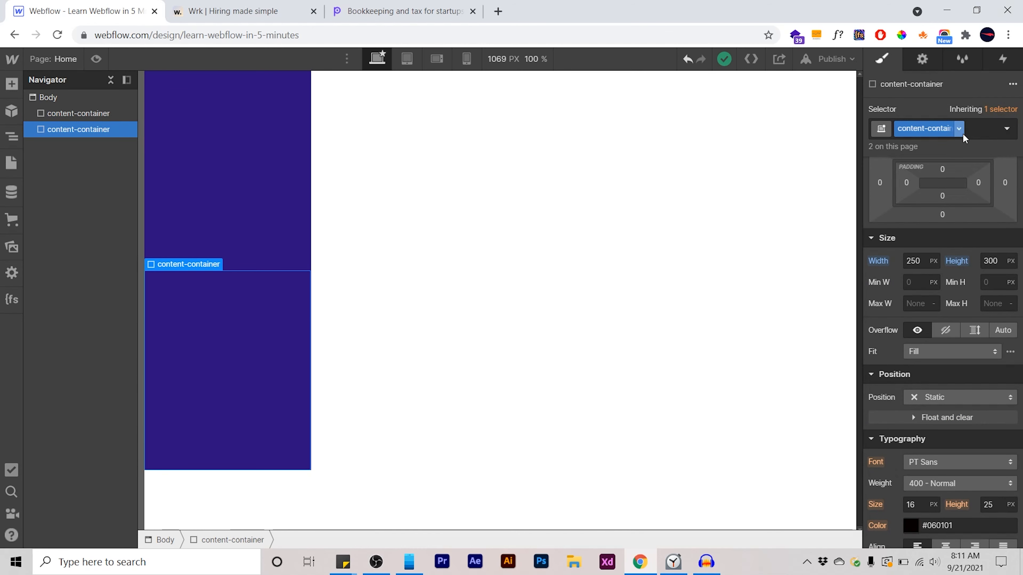
pyautogui.click(959, 129)
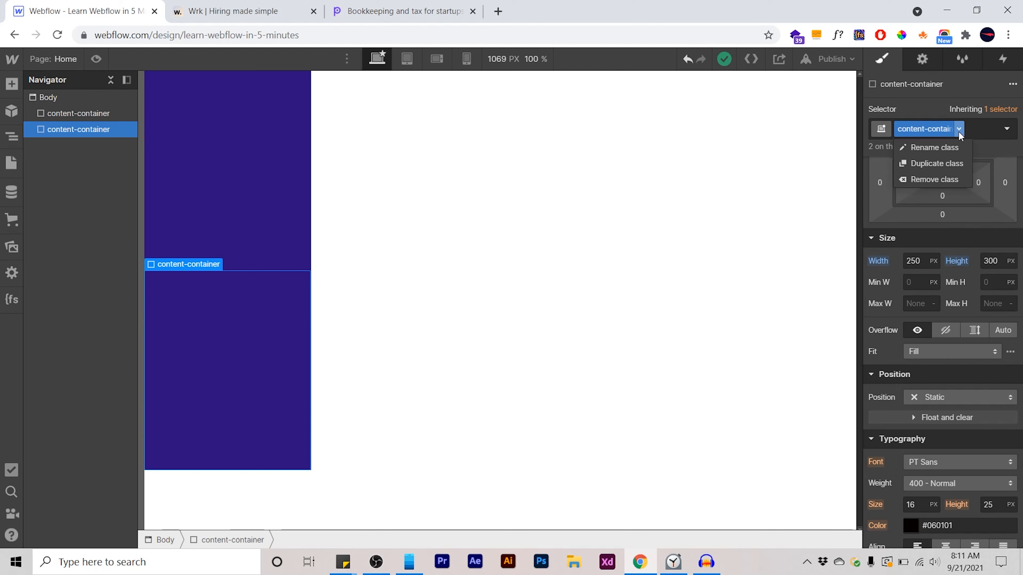
pyautogui.click(942, 168)
pyautogui.write('sma')
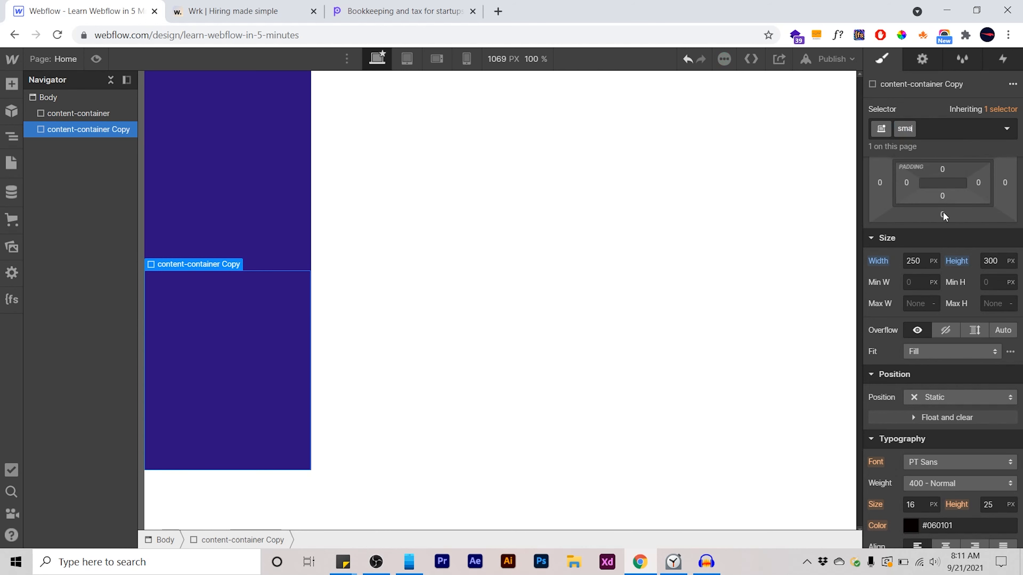
pyautogui.write('ll-content-container')
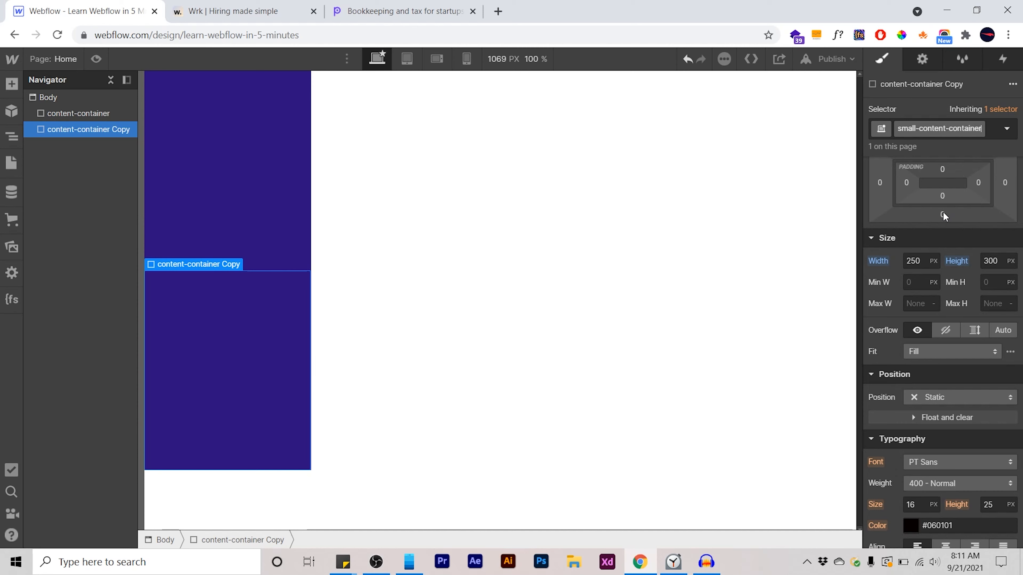
pyautogui.press('Return')
# Set the small-content-container's width to 200 px and its background colour to bright red, #ff2e2e.
pyautogui.click(913, 261)
pyautogui.write('200')
pyautogui.scroll(-2, 918, 406)
pyautogui.scroll(-4, 911, 414)
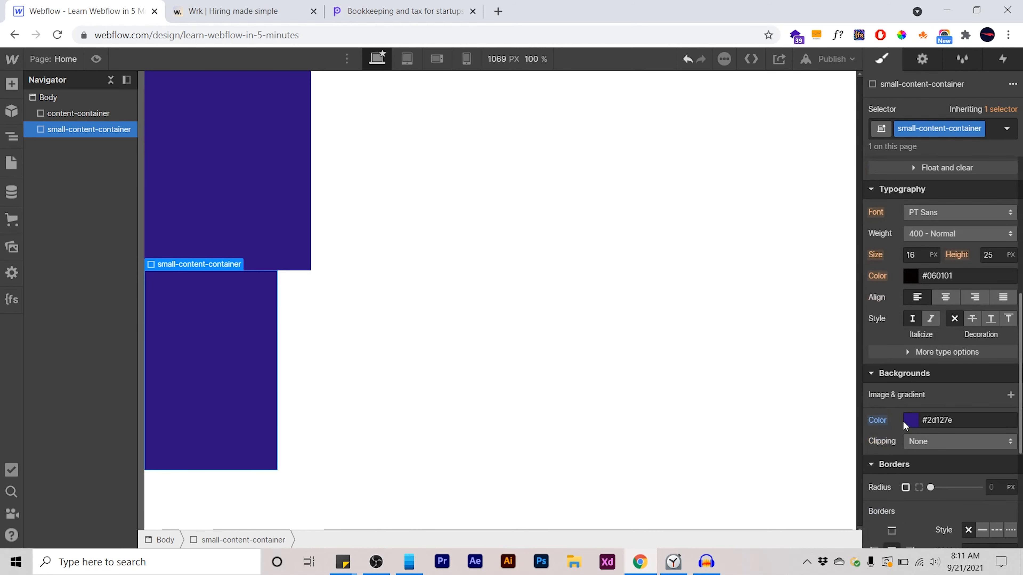
pyautogui.click(918, 421)
pyautogui.moveTo(911, 316); pyautogui.dragTo(897, 316)
pyautogui.click(967, 229)
pyautogui.click(962, 165)
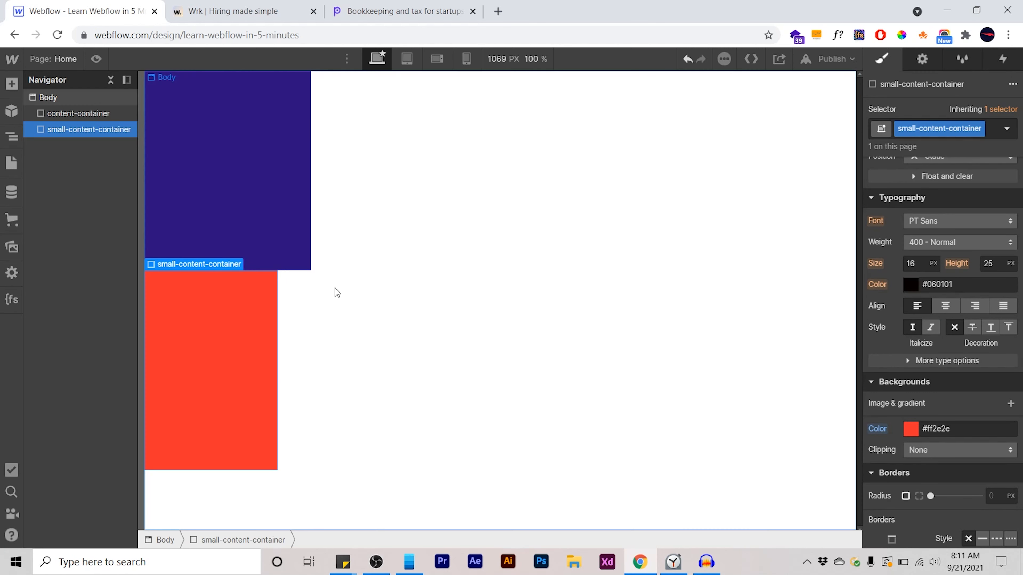
# Delete the small-content-container block from the page.
pyautogui.press('Delete')
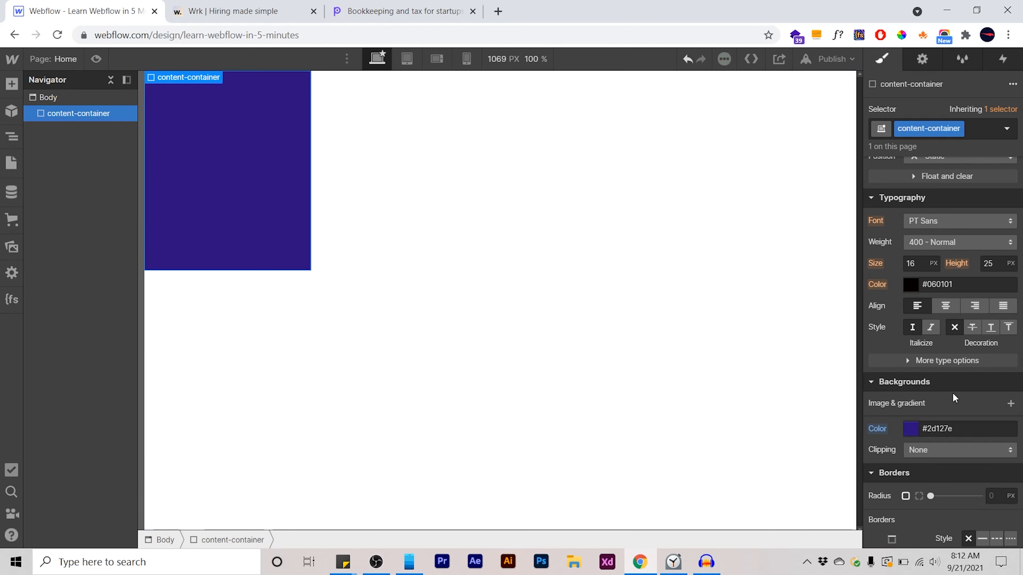
# Give the content-container a left margin of 41 px and a top margin of 31 px.
pyautogui.scroll(6, 954, 371)
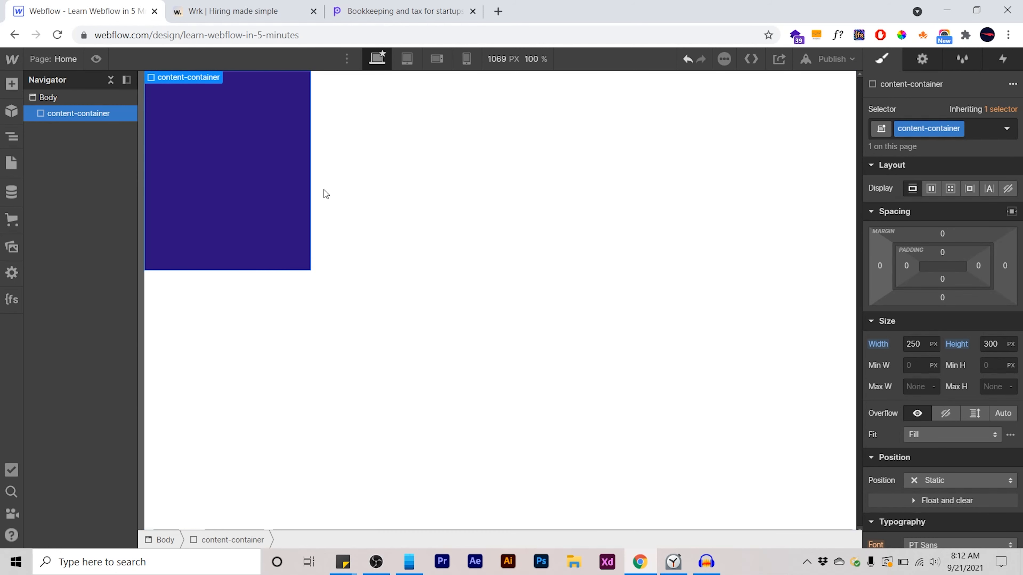
pyautogui.moveTo(880, 266); pyautogui.dragTo(846, 266)
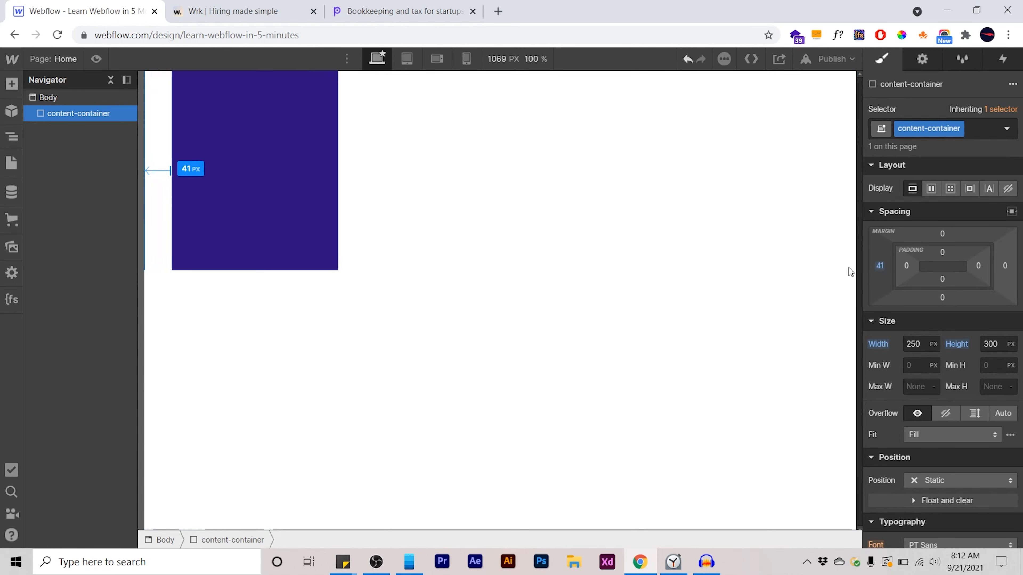
pyautogui.moveTo(942, 234); pyautogui.dragTo(938, 210)
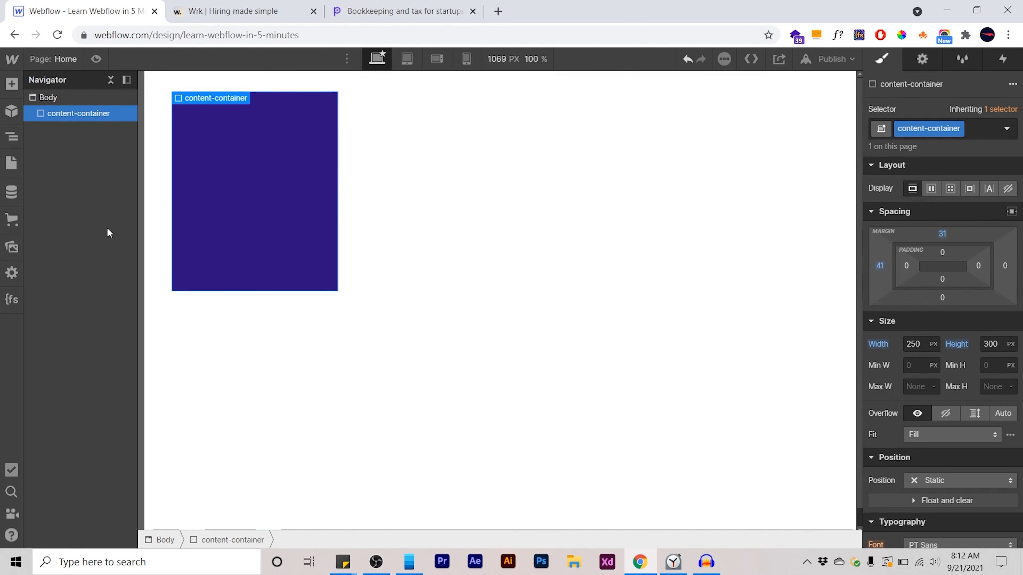
# Add a Heading element inside the content-container block.
pyautogui.click(11, 84)
pyautogui.moveTo(55, 459); pyautogui.dragTo(217, 198)
# Set the content-container's text colour to white and its padding to 7 px at the top and 19 px on the left.
pyautogui.click(263, 261)
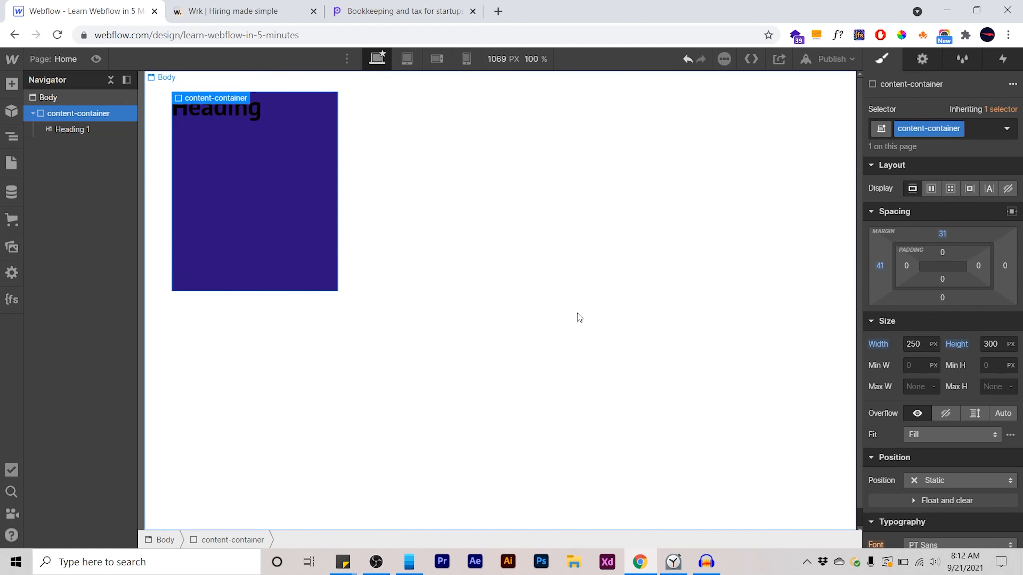
pyautogui.scroll(-1, 604, 335)
pyautogui.scroll(-1, 955, 397)
pyautogui.scroll(1, 725, 407)
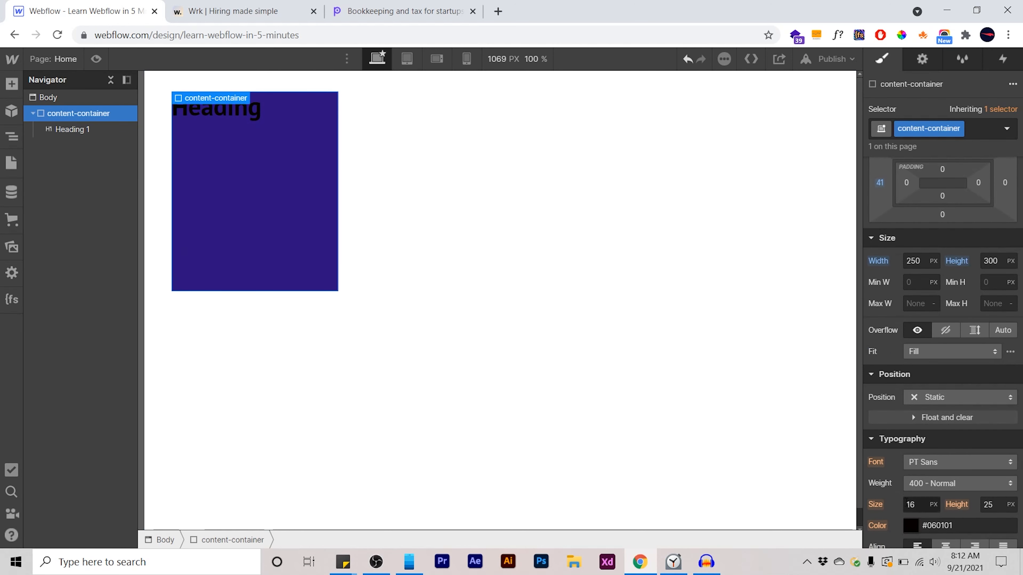
pyautogui.click(910, 527)
pyautogui.moveTo(917, 323); pyautogui.dragTo(787, 225)
pyautogui.click(876, 241)
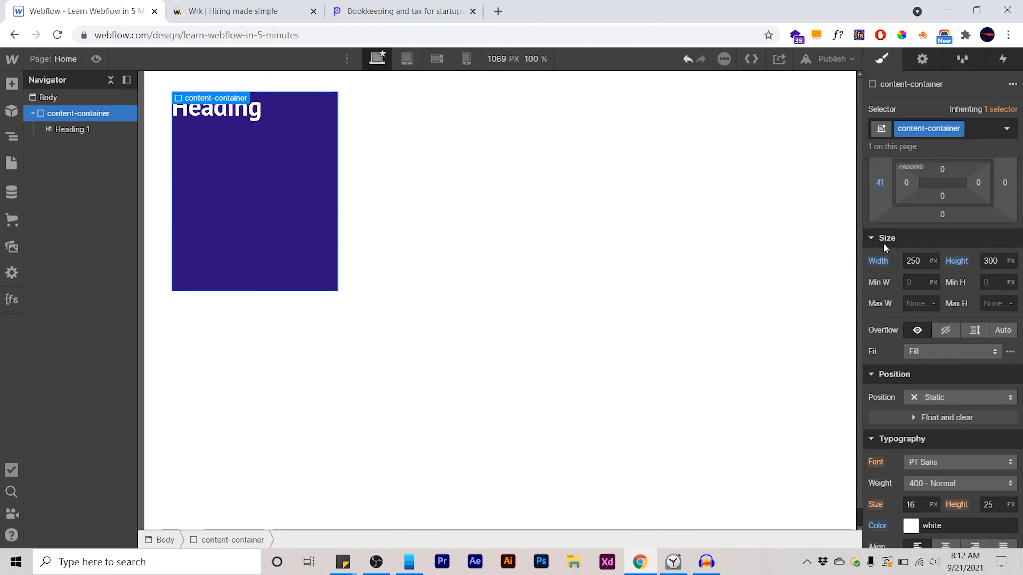
pyautogui.scroll(2, 927, 261)
pyautogui.moveTo(942, 253); pyautogui.dragTo(922, 265)
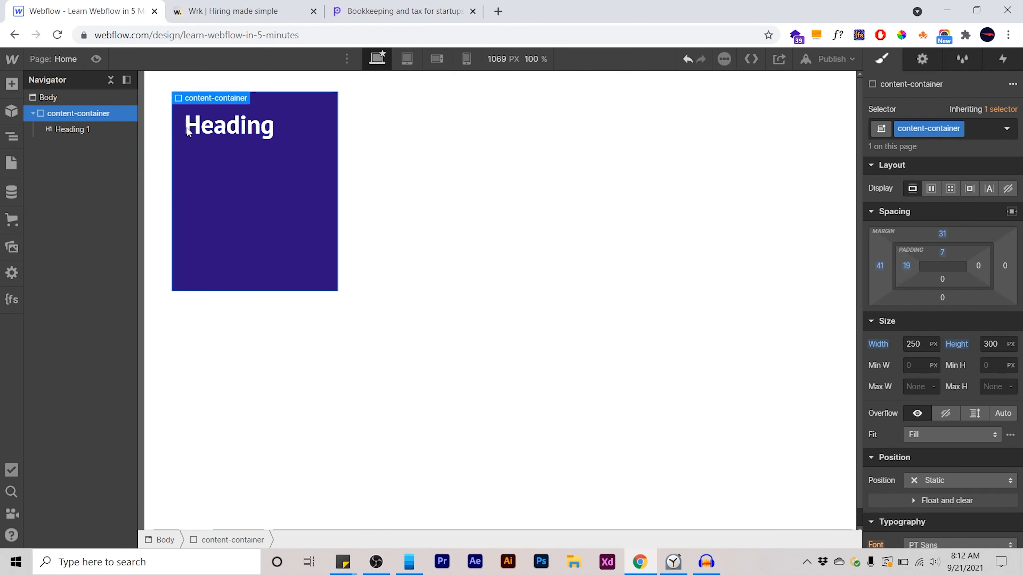
# Duplicate the heading twice inside the content-container block.
pyautogui.click(207, 132)
pyautogui.hotkey('ctrl', 'd')
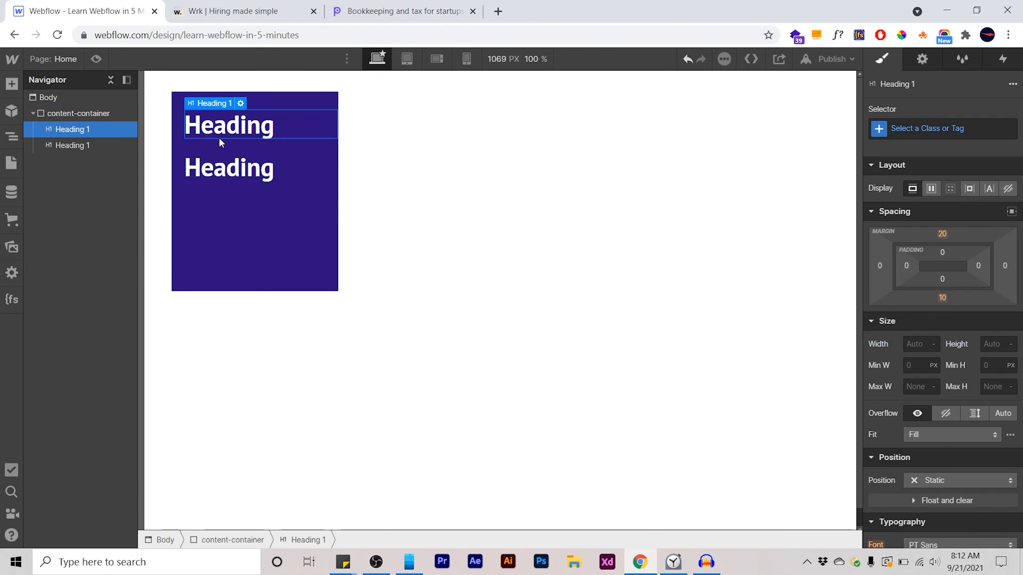
pyautogui.hotkey('ctrl', 'd')
# Use quick find to insert a Text Block below the third heading.
pyautogui.click(244, 221)
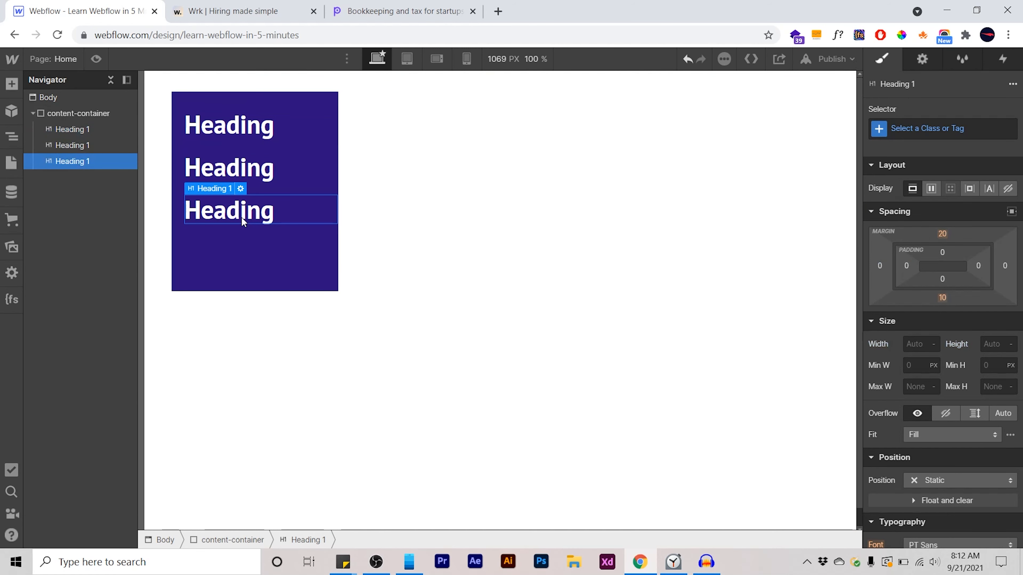
pyautogui.hotkey('ctrl', 'e')
pyautogui.write('te')
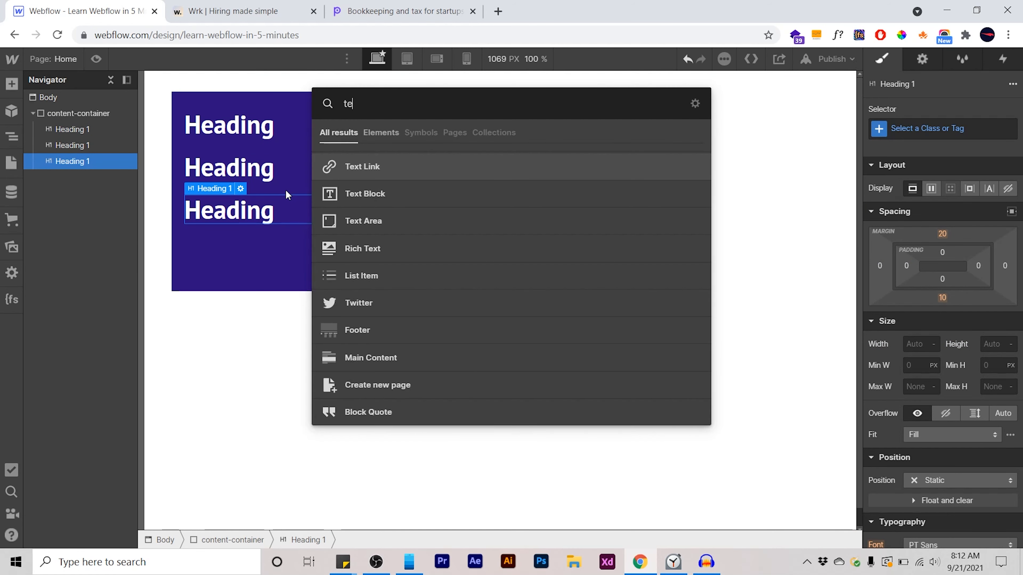
pyautogui.click(365, 198)
# Insert a placeholder Image below the text block, leave its settings unchanged, and select the content-container.
pyautogui.hotkey('ctrl', 'e')
pyautogui.write('ima')
pyautogui.press('Return')
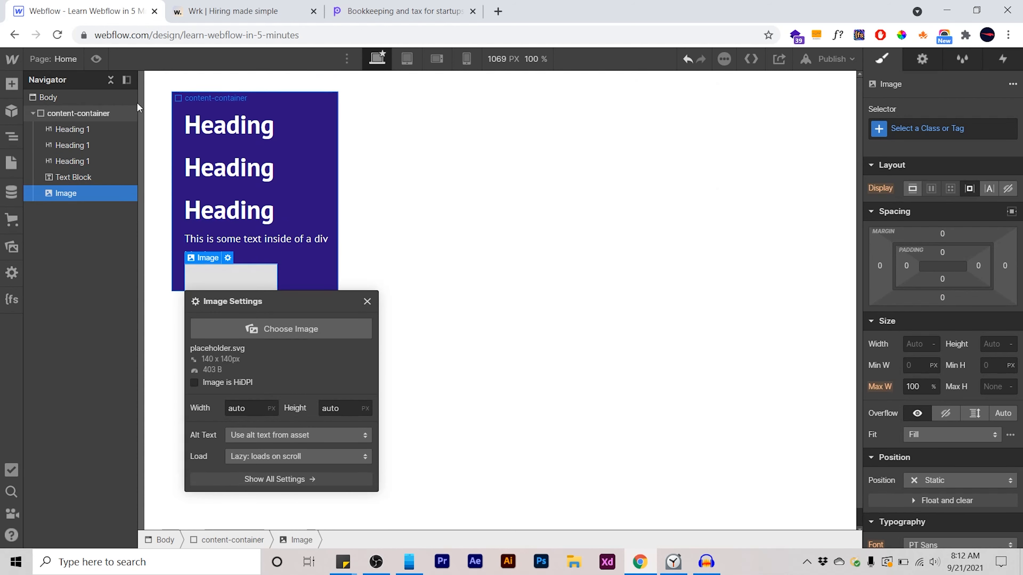
pyautogui.click(206, 100)
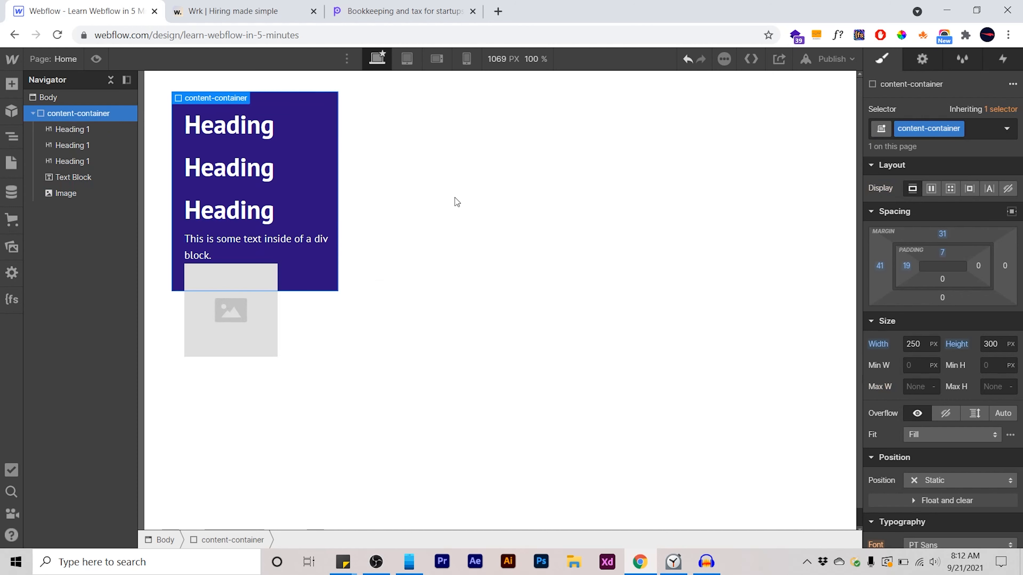
# Clear the content-container's fixed height and width and change its display to Flex.
pyautogui.keyDown('alt'); pyautogui.click(957, 345); pyautogui.keyUp('alt')
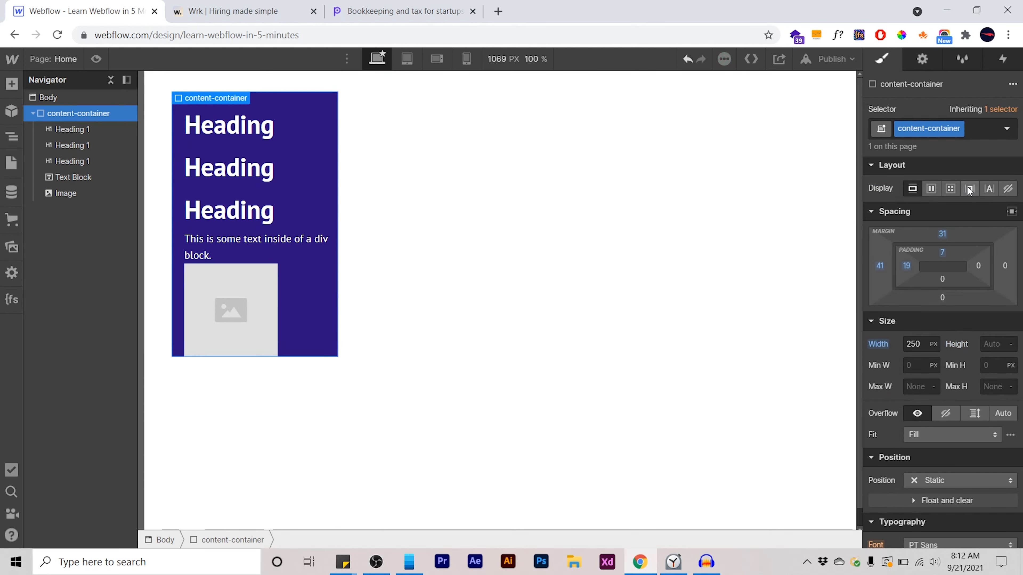
pyautogui.click(931, 190)
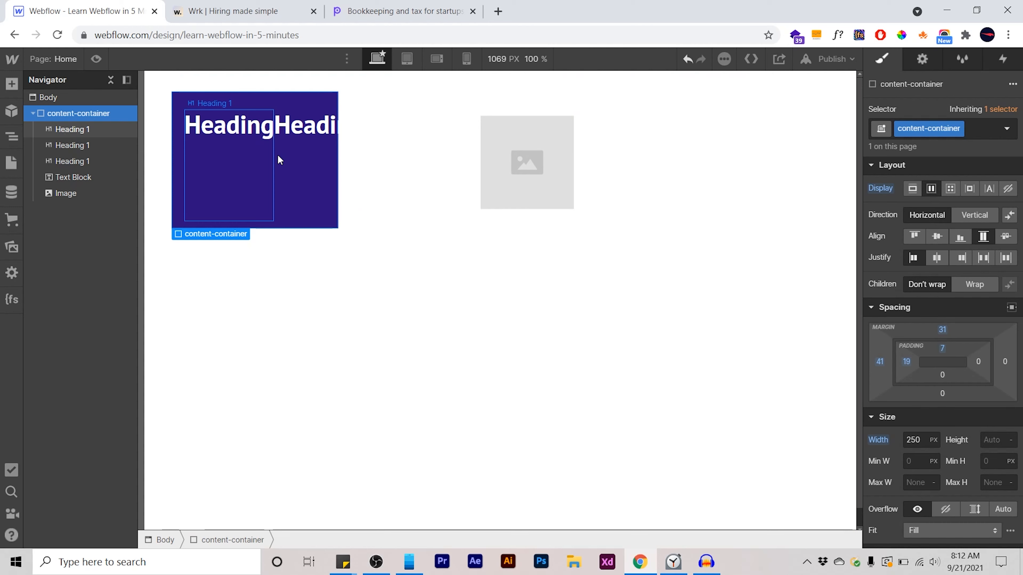
pyautogui.keyDown('alt'); pyautogui.click(878, 440); pyautogui.keyUp('alt')
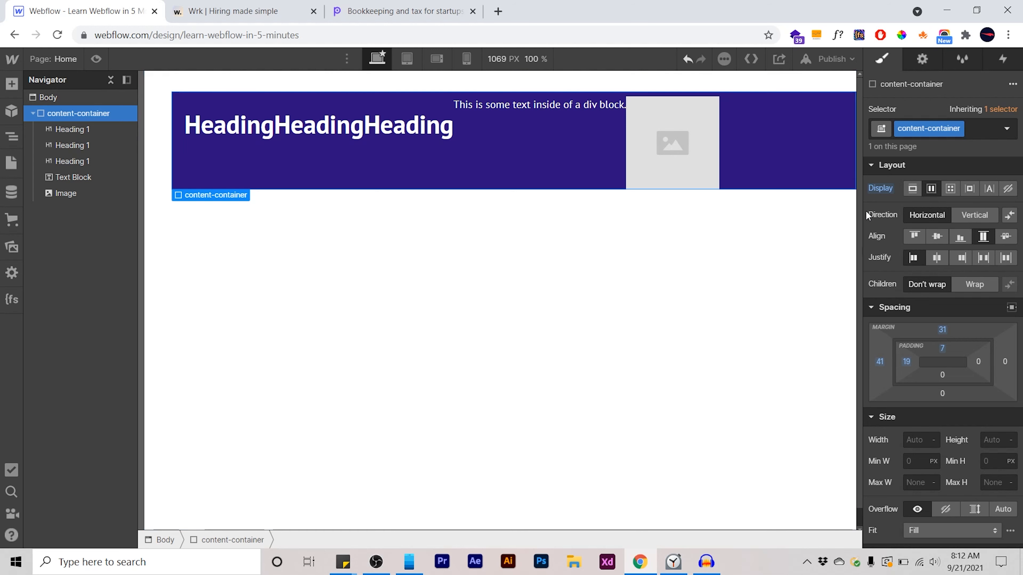
# Try the start, center and end alignments on the content-container's horizontal flex layout, then return it to start.
pyautogui.click(918, 238)
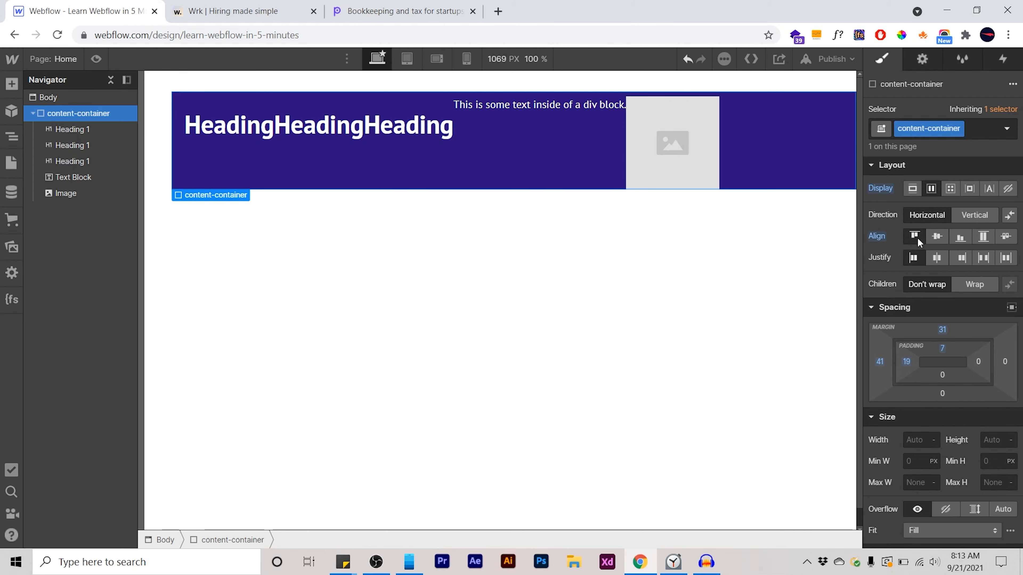
pyautogui.click(942, 236)
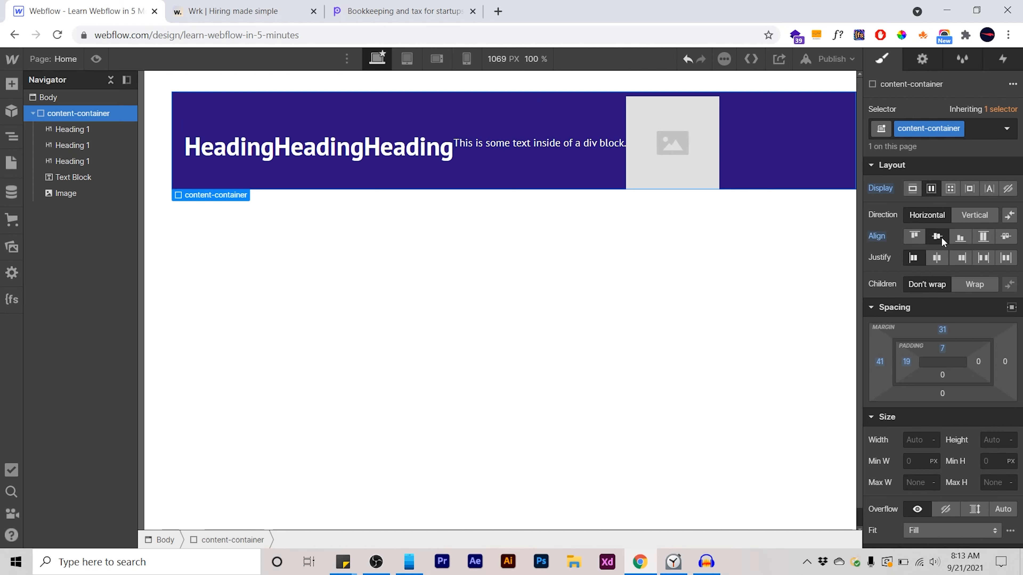
pyautogui.click(960, 238)
pyautogui.click(919, 239)
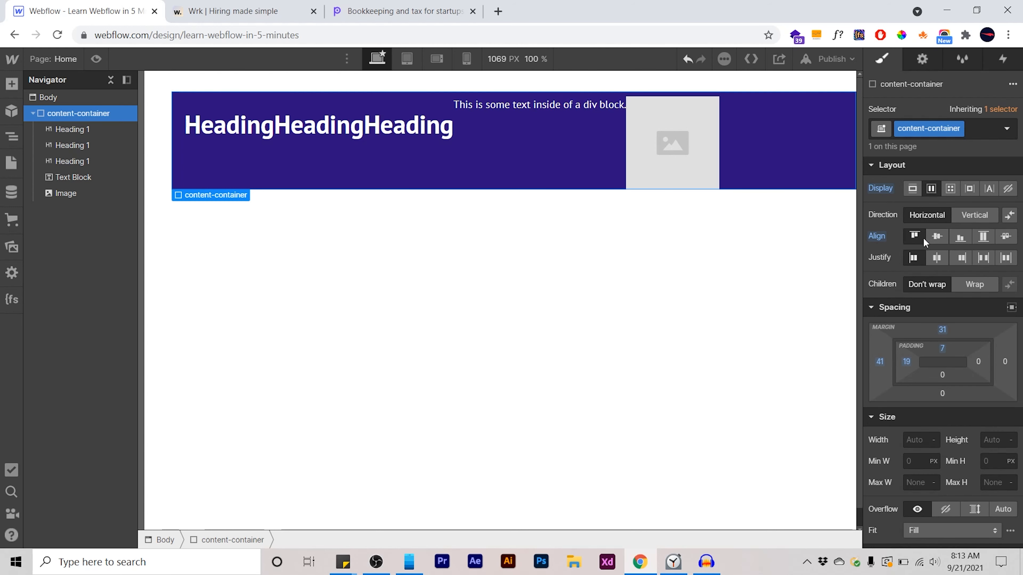
# Set the content-container's flex direction to vertical, try end alignment and settle on center alignment.
pyautogui.click(966, 220)
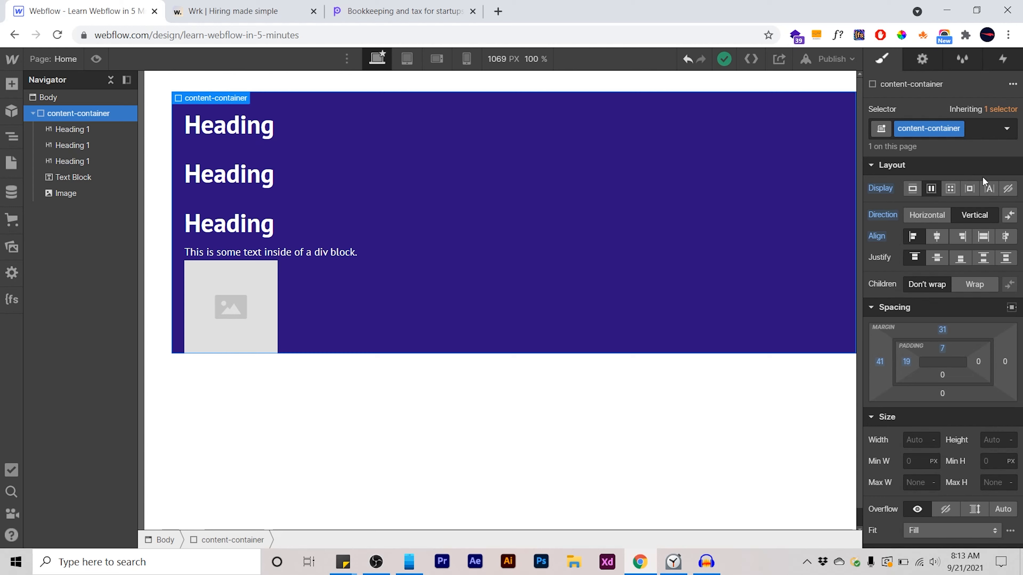
pyautogui.click(945, 235)
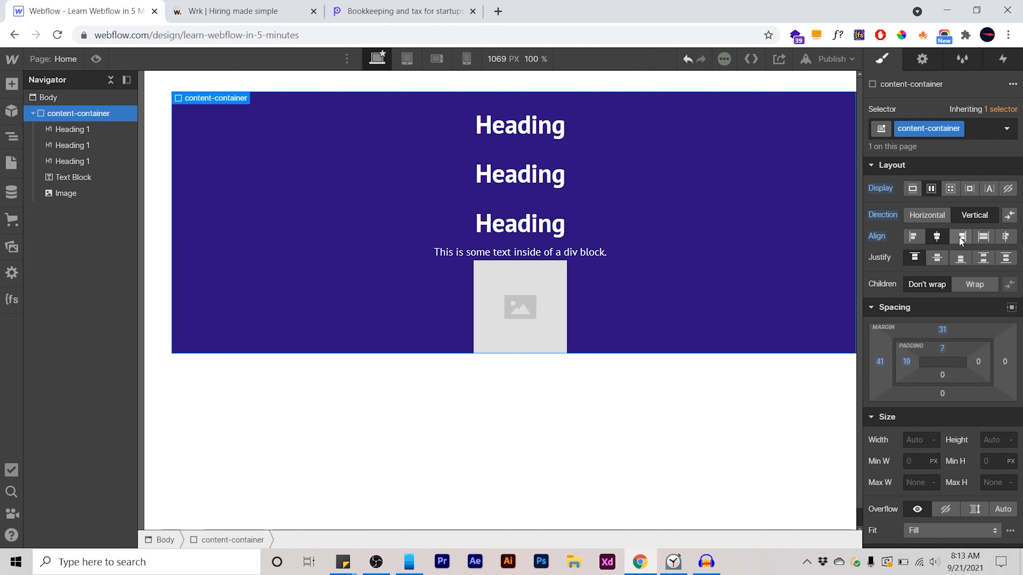
pyautogui.click(960, 236)
pyautogui.click(937, 238)
# Change the content-container's display to Grid, leave grid editing, and reselect the container after selecting the first heading.
pyautogui.click(950, 188)
pyautogui.press('Escape')
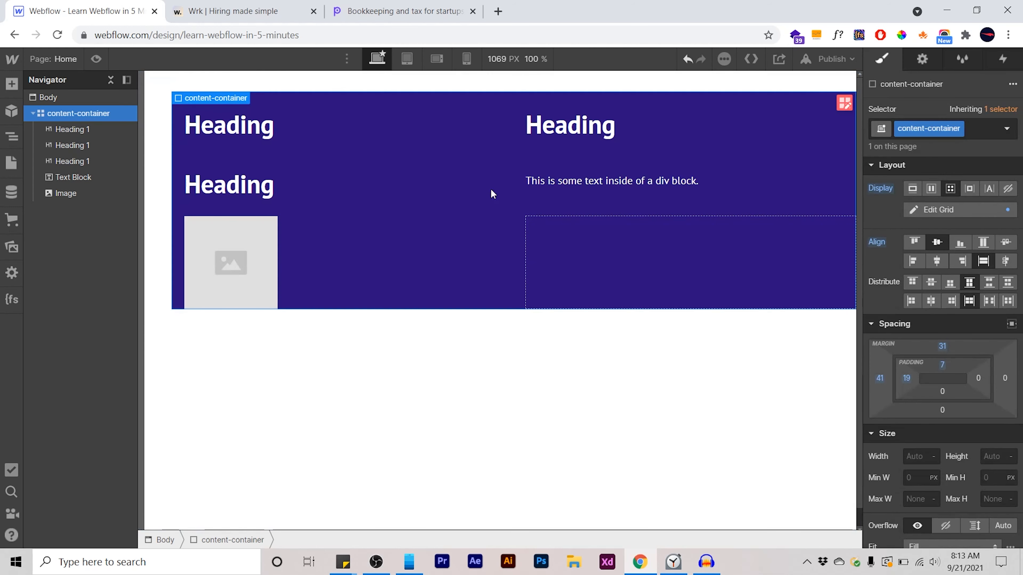
pyautogui.click(343, 123)
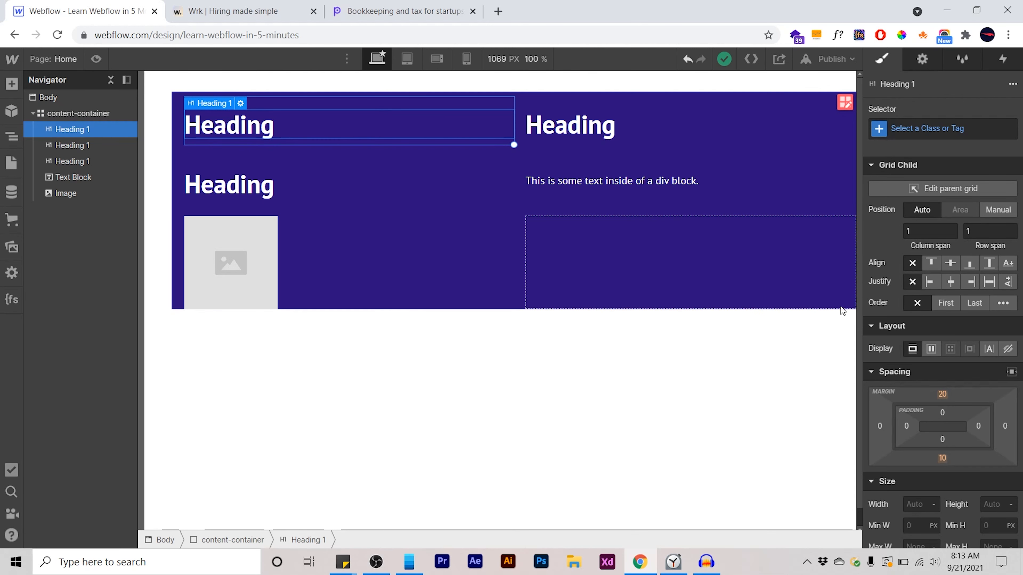
pyautogui.click(566, 217)
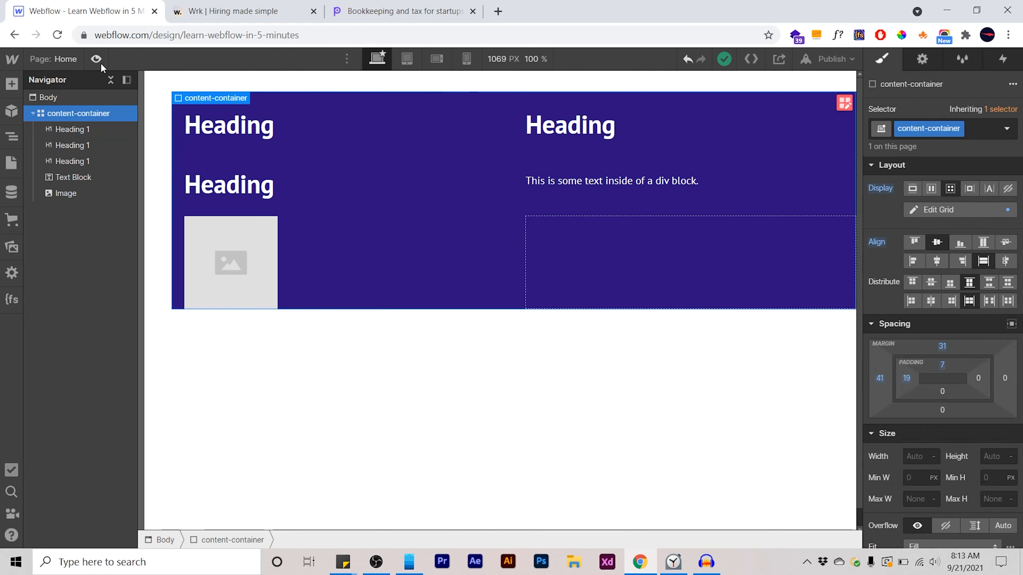
# Preview the page, narrow the canvas to 370 px to check the mobile layout, and exit the preview.
pyautogui.click(97, 59)
pyautogui.moveTo(1016, 379); pyautogui.dragTo(646, 356)
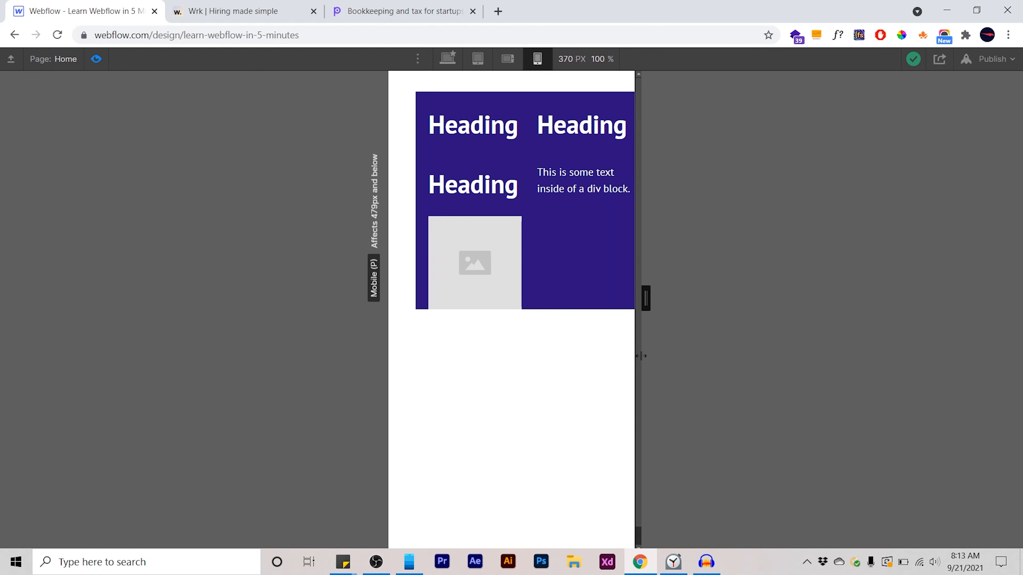
pyautogui.click(97, 60)
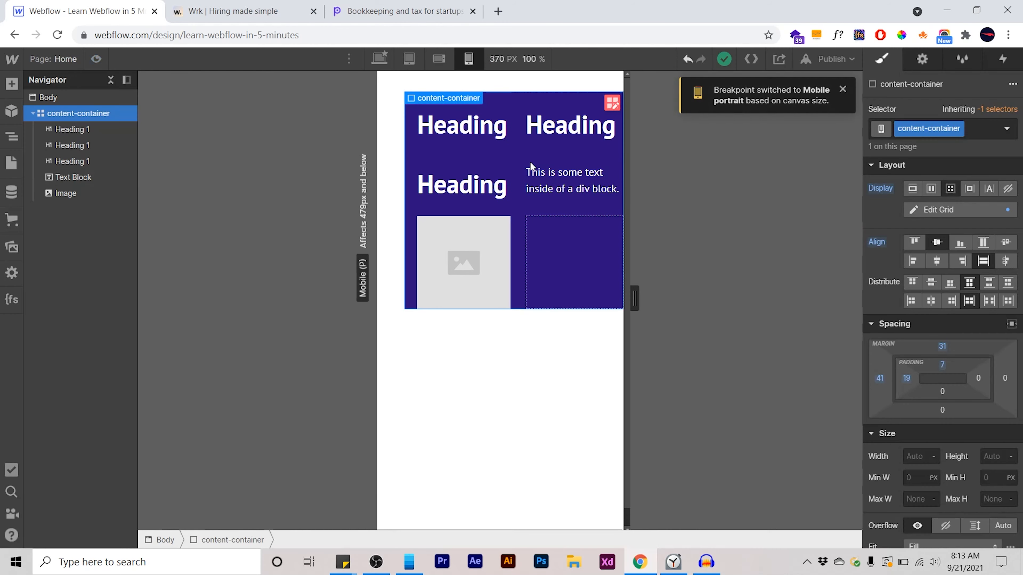
# Remove the content-container's left and top margins.
pyautogui.click(880, 379)
pyautogui.click(884, 382)
pyautogui.keyDown('alt'); pyautogui.click(884, 382); pyautogui.keyUp('alt')
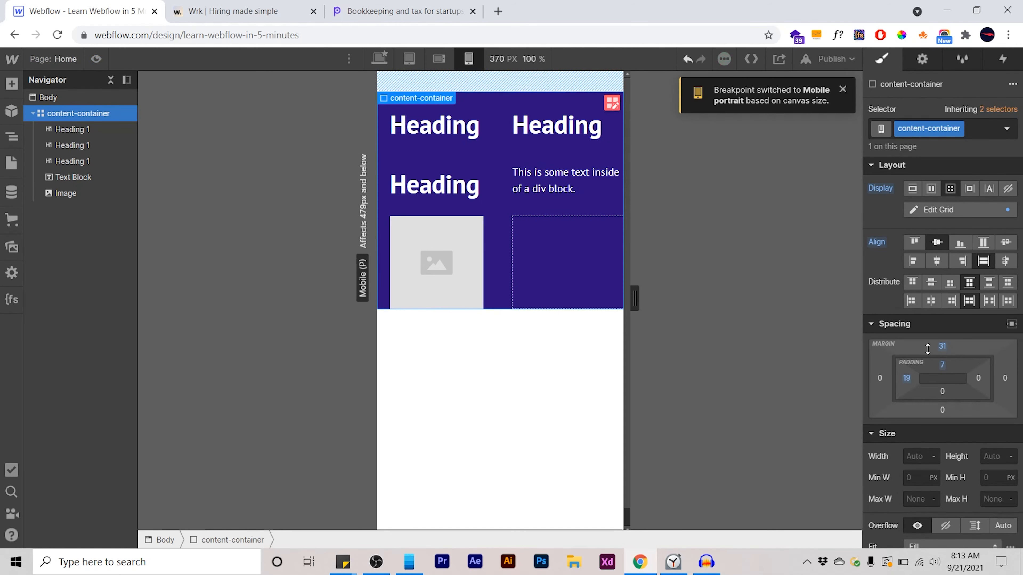
pyautogui.keyDown('alt'); pyautogui.click(941, 348); pyautogui.keyUp('alt')
# Make the headings, text block and image each span both grid columns on the mobile portrait breakpoint.
pyautogui.click(451, 114)
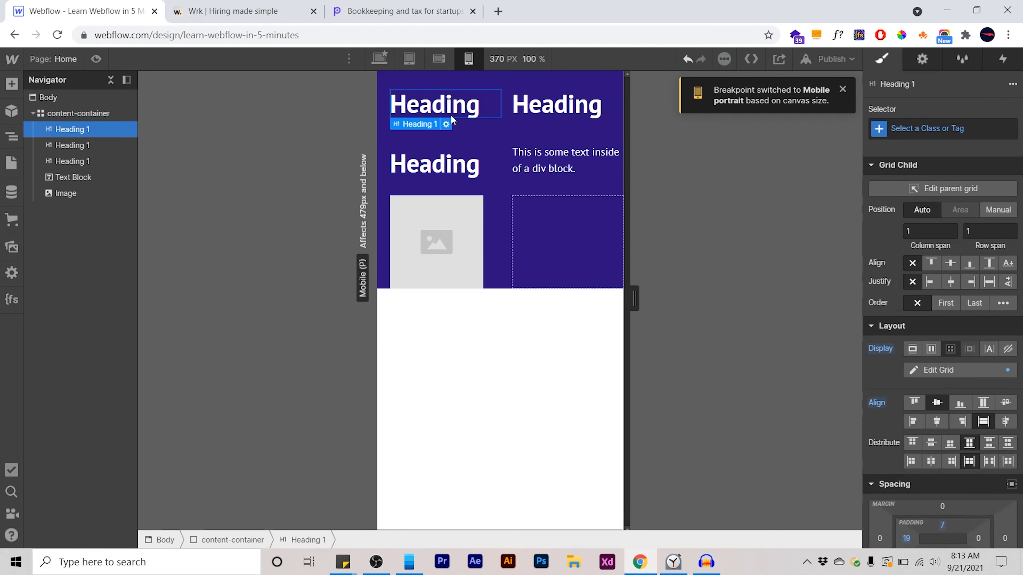
pyautogui.moveTo(510, 124); pyautogui.dragTo(524, 124)
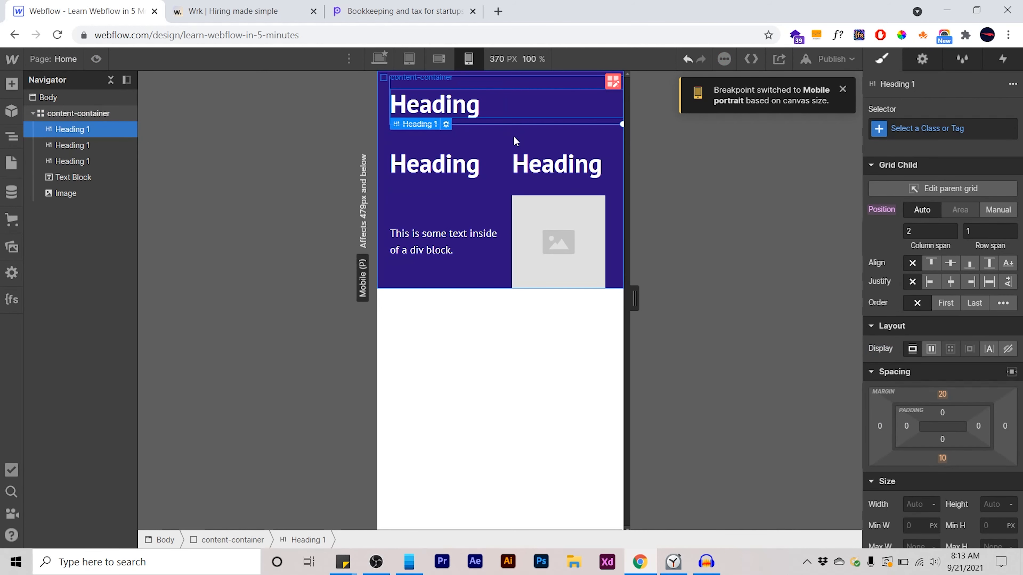
pyautogui.click(467, 169)
pyautogui.moveTo(501, 184); pyautogui.dragTo(527, 176)
pyautogui.click(477, 228)
pyautogui.moveTo(501, 237); pyautogui.dragTo(523, 243)
pyautogui.click(486, 310)
pyautogui.moveTo(501, 347); pyautogui.dragTo(523, 341)
pyautogui.click(438, 359)
pyautogui.moveTo(501, 374); pyautogui.dragTo(545, 362)
# Return to the desktop breakpoint and set the content-container to Flex with a horizontal direction.
pyautogui.click(382, 62)
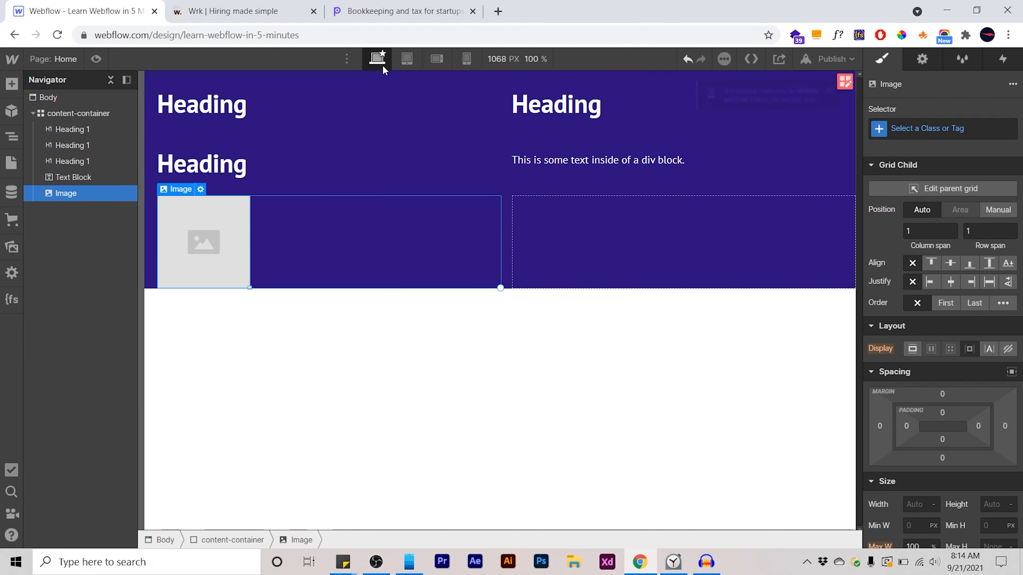
pyautogui.click(505, 246)
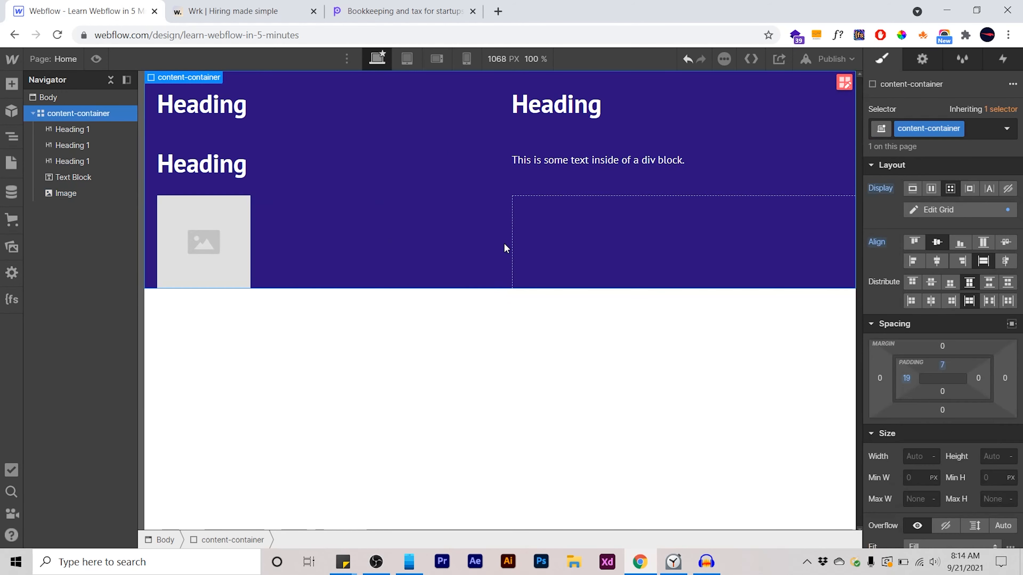
pyautogui.click(930, 188)
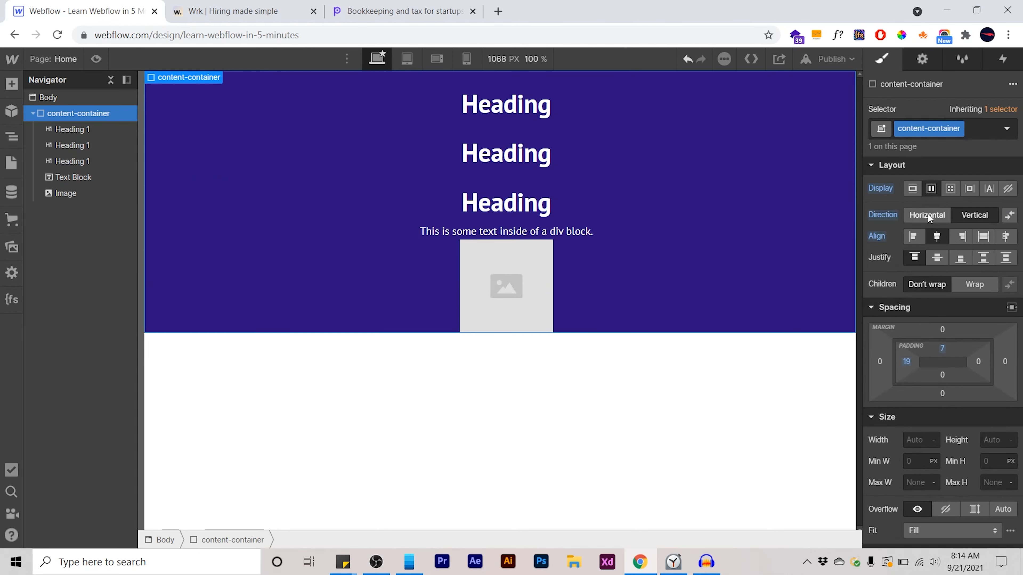
pyautogui.click(927, 215)
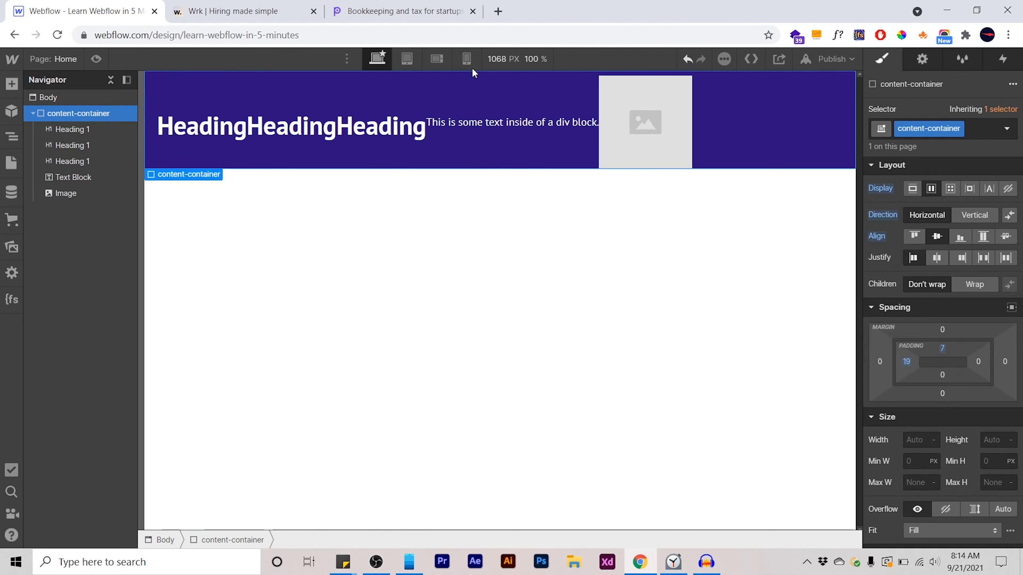
# Preview the page down to 320 px mobile portrait, then set the content-container's flex direction to vertical on that breakpoint.
pyautogui.click(97, 59)
pyautogui.moveTo(877, 253); pyautogui.dragTo(724, 254)
pyautogui.click(537, 60)
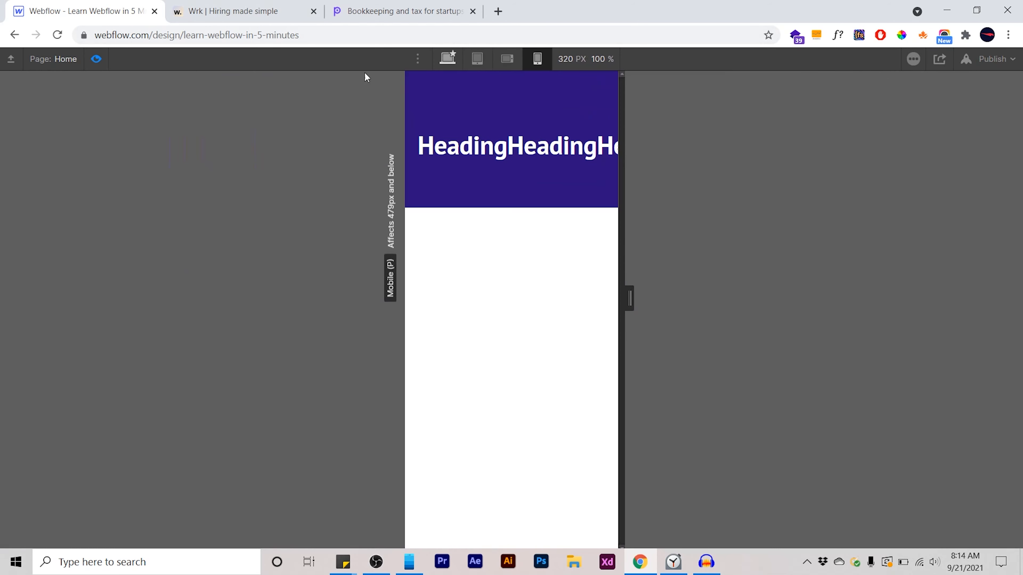
pyautogui.click(96, 59)
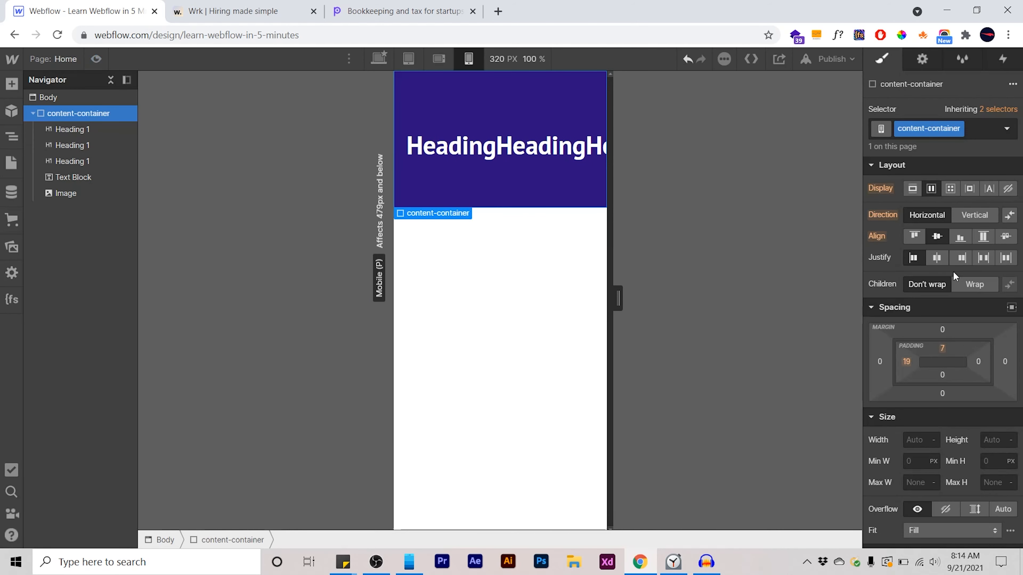
pyautogui.click(966, 221)
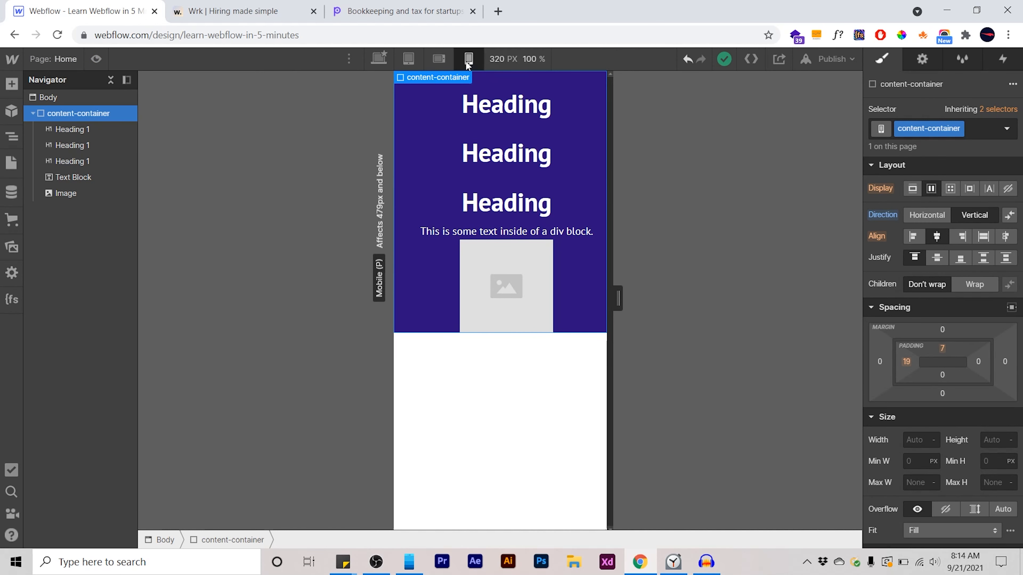
# Check the desktop layout, then set the content-container's width to 200 px on the mobile portrait breakpoint.
pyautogui.click(385, 61)
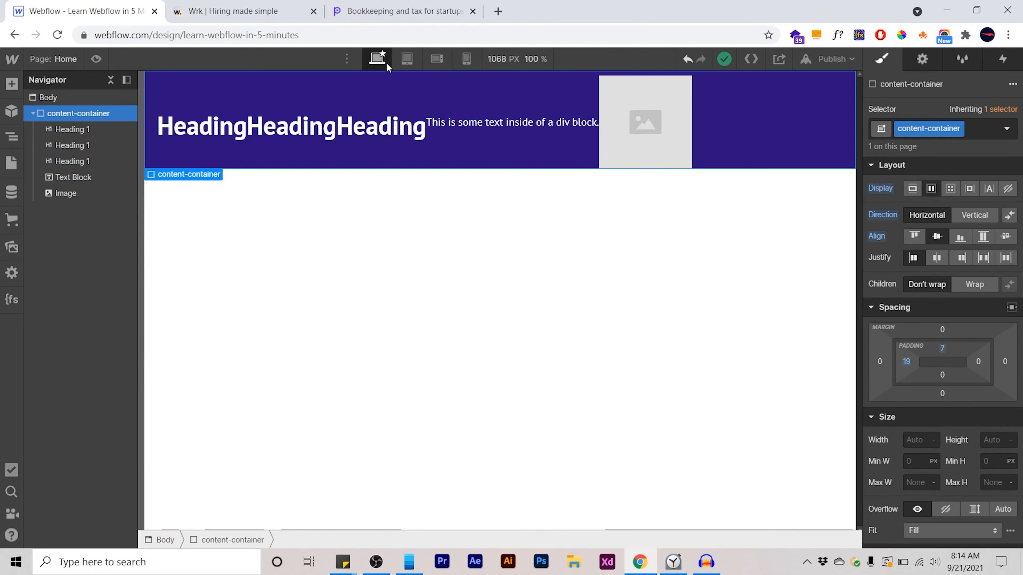
pyautogui.click(466, 58)
pyautogui.click(925, 439)
pyautogui.write('200')
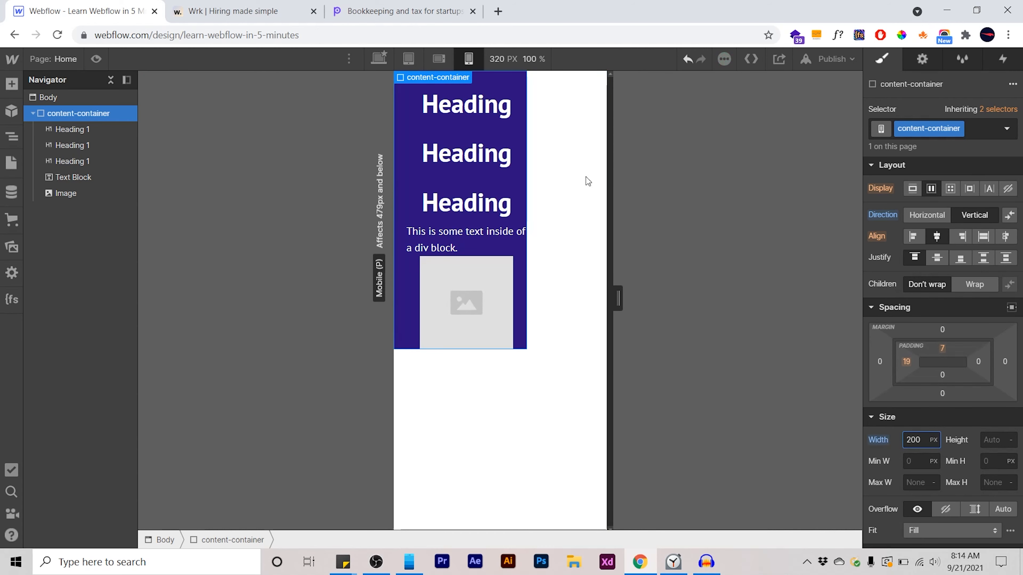
# Set the content-container's height to 50 px on desktop and check it on the tablet, mobile landscape and mobile portrait breakpoints.
pyautogui.click(379, 59)
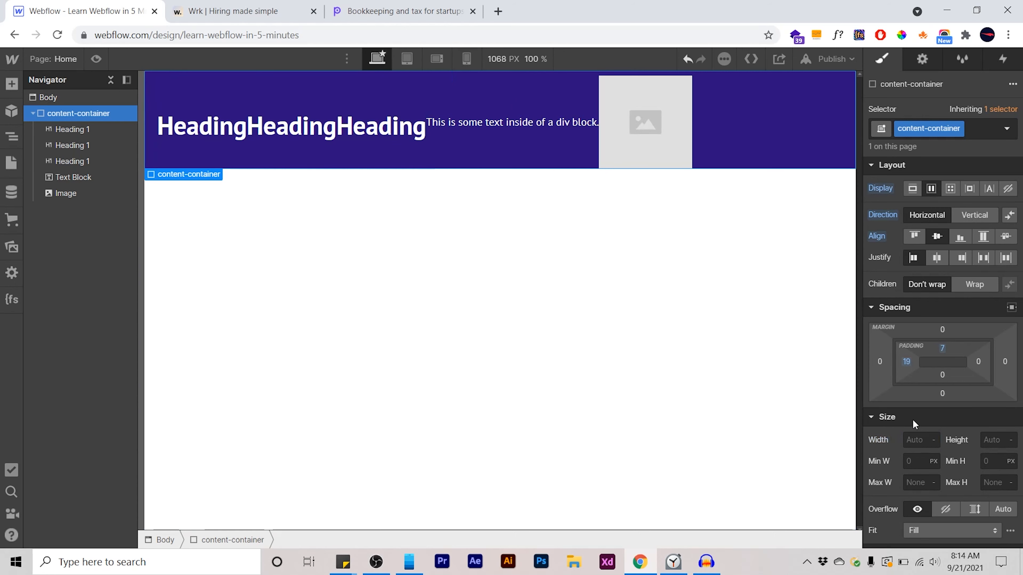
pyautogui.click(989, 441)
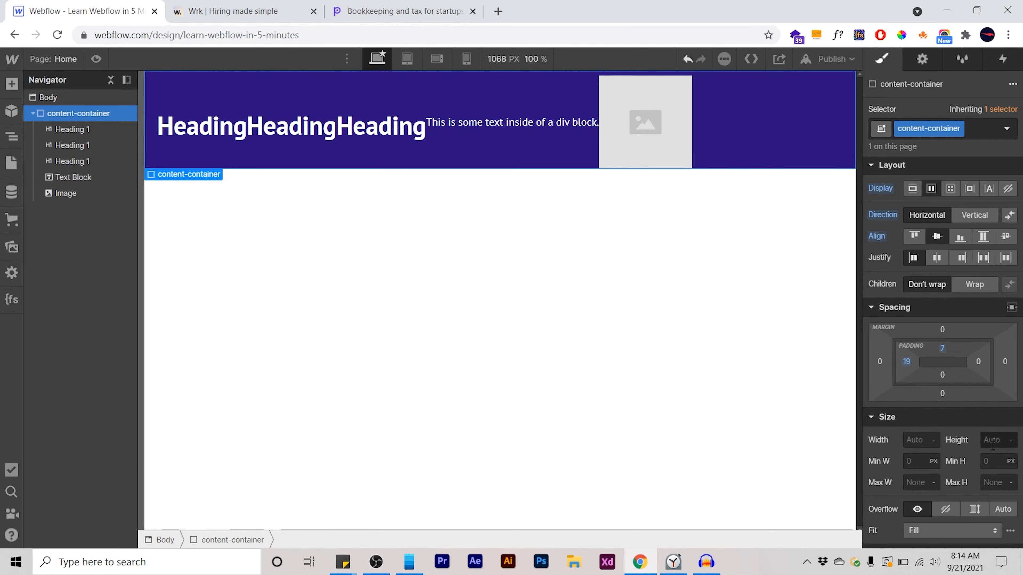
pyautogui.write('50')
pyautogui.click(408, 62)
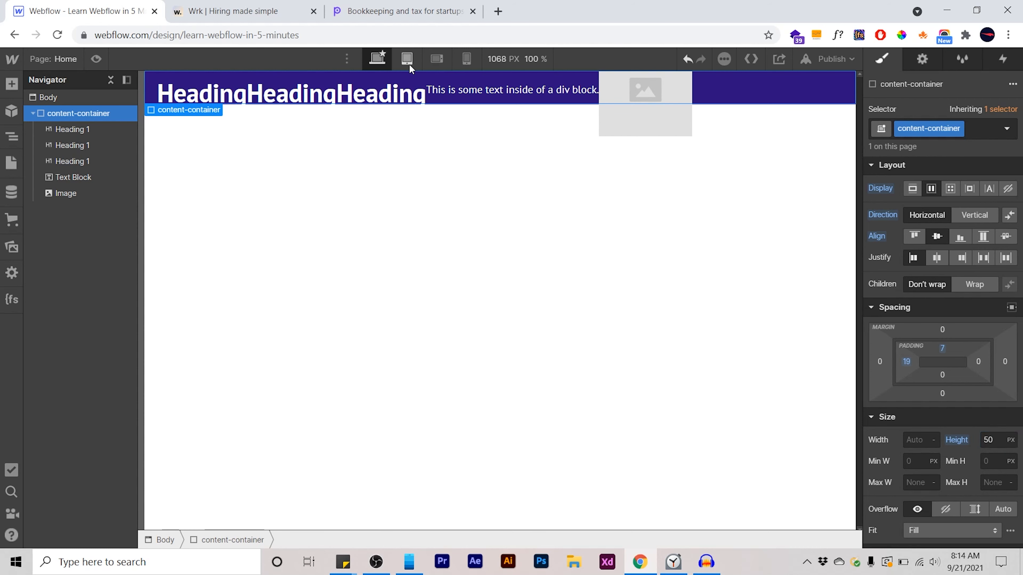
pyautogui.click(437, 61)
pyautogui.click(469, 61)
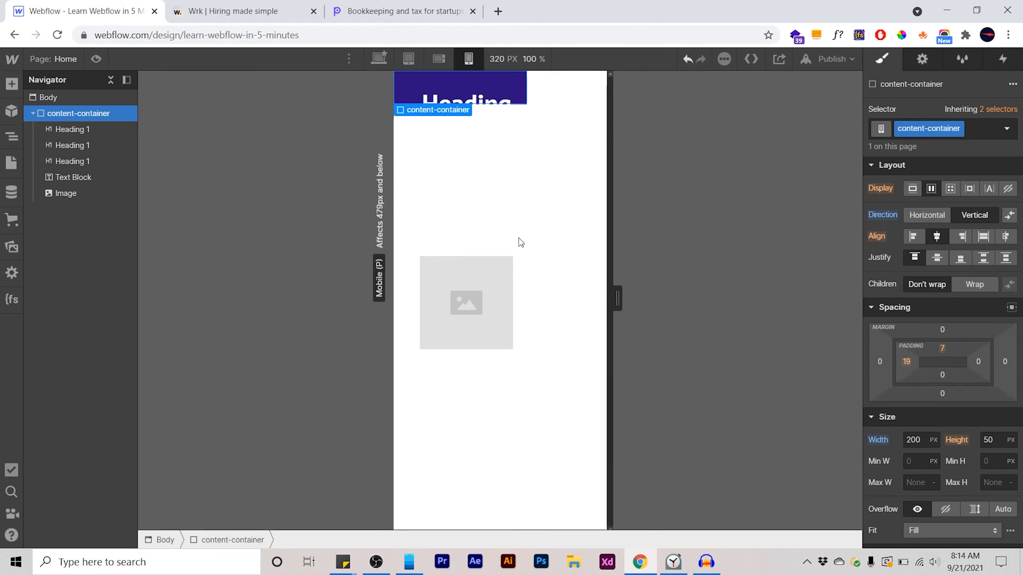
# Back on the desktop breakpoint, clear the content-container's height and its left and top padding.
pyautogui.click(377, 59)
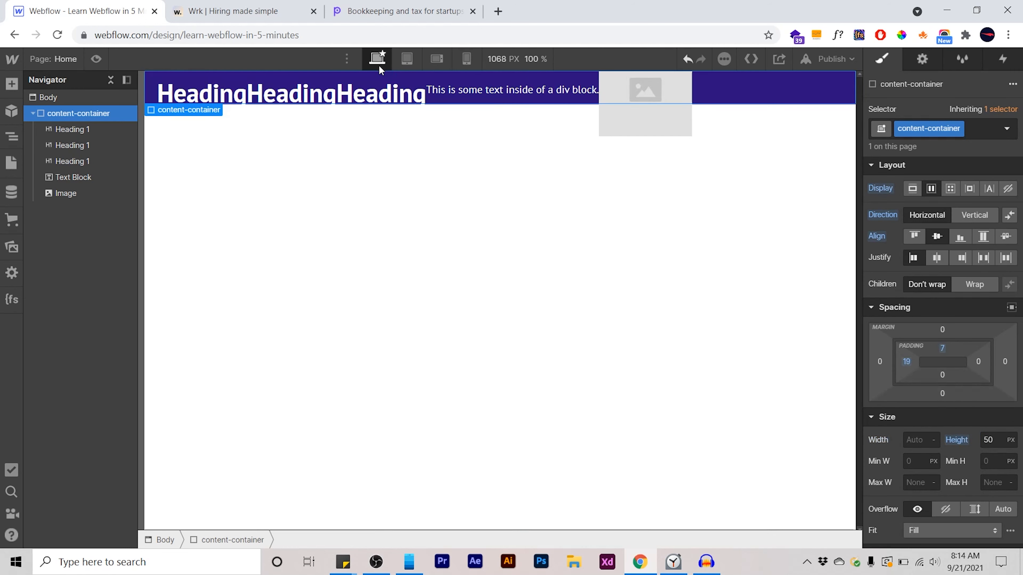
pyautogui.keyDown('alt'); pyautogui.click(958, 442); pyautogui.keyUp('alt')
pyautogui.keyDown('alt'); pyautogui.click(907, 363); pyautogui.keyUp('alt')
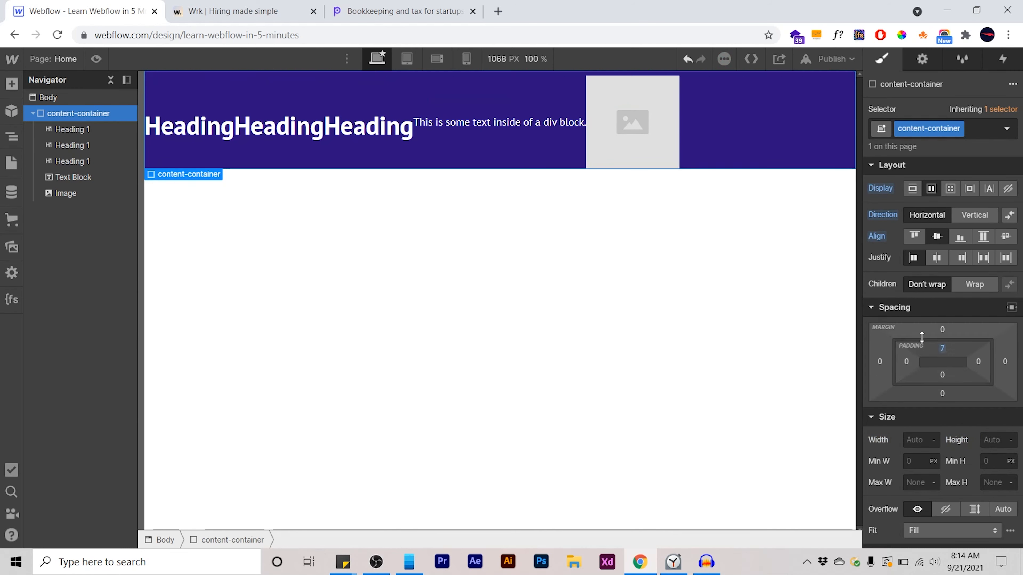
# View the Wrk reference website, return to the Webflow project and delete the content-container.
pyautogui.click(241, 11)
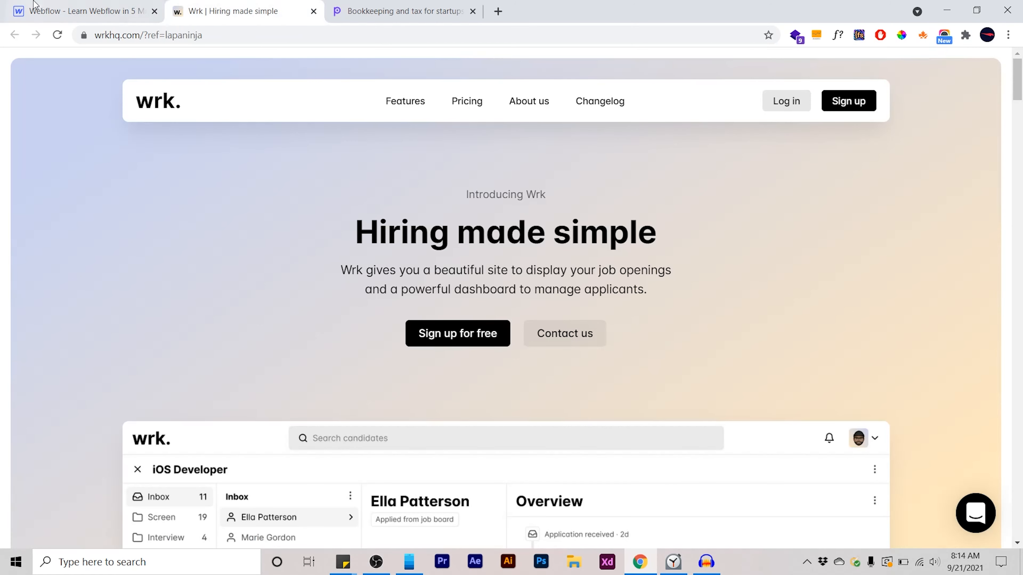
pyautogui.click(72, 11)
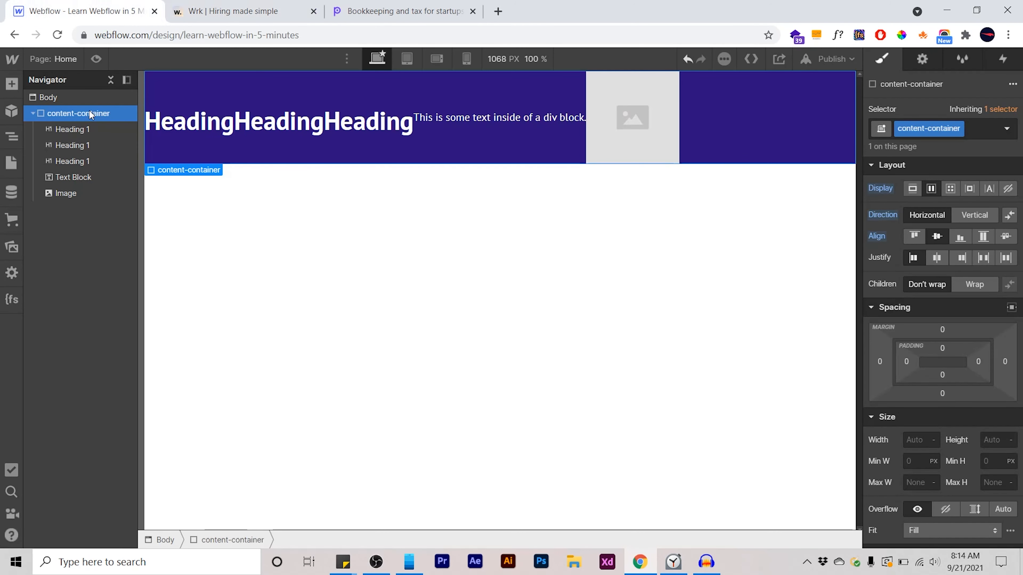
pyautogui.press('Delete')
# Use quick find to insert a Section into the empty page body.
pyautogui.hotkey('ctrl', 'k')
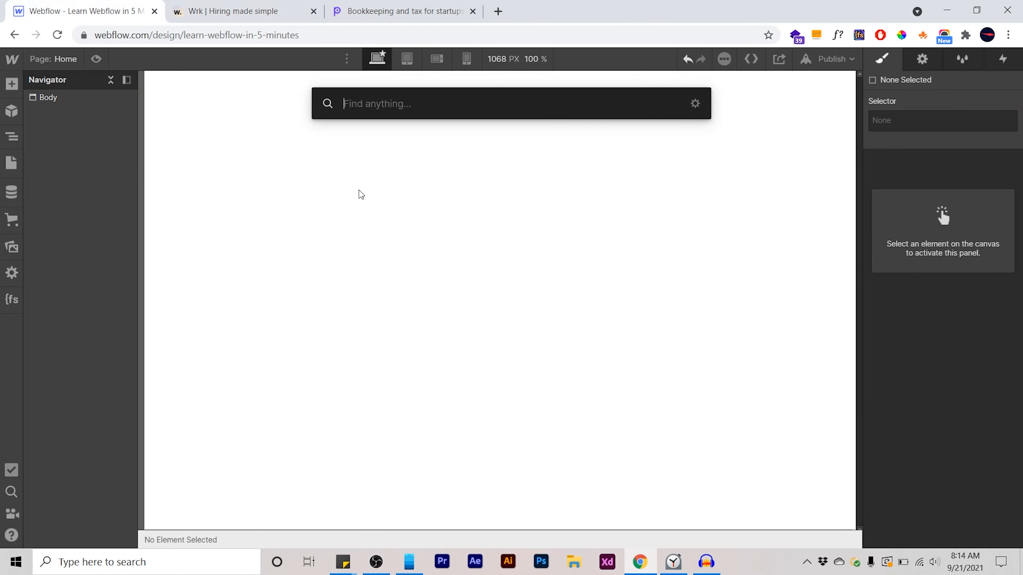
pyautogui.write('sect')
pyautogui.click(367, 167)
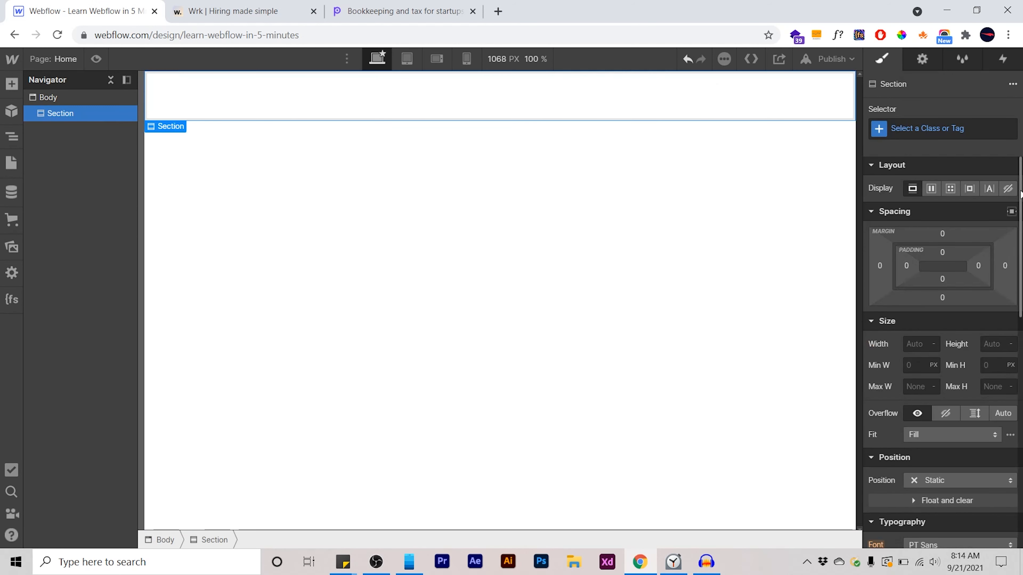
# Set the Section's top and bottom padding to 100 px.
pyautogui.click(942, 252)
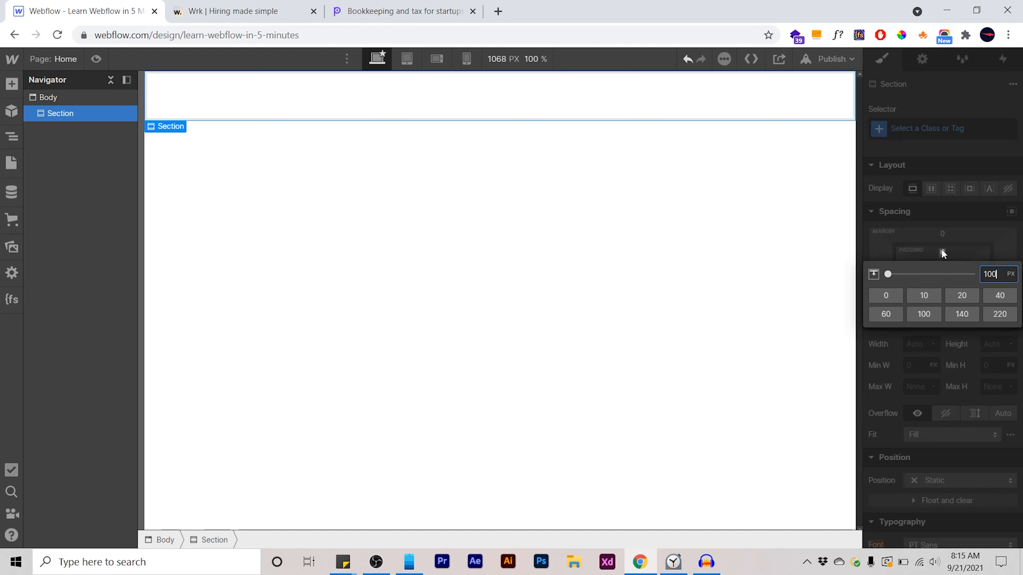
pyautogui.press('Return')
pyautogui.click(944, 279)
pyautogui.write('10')
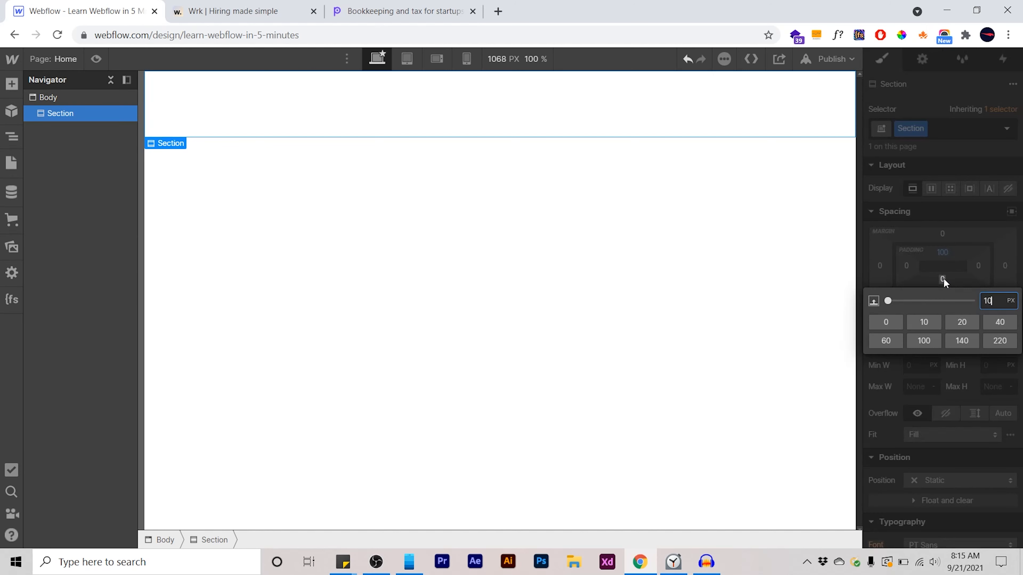
pyautogui.write('0')
pyautogui.press('Return')
# Set the Section's left and right padding to 5vw.
pyautogui.click(978, 266)
pyautogui.write('5v')
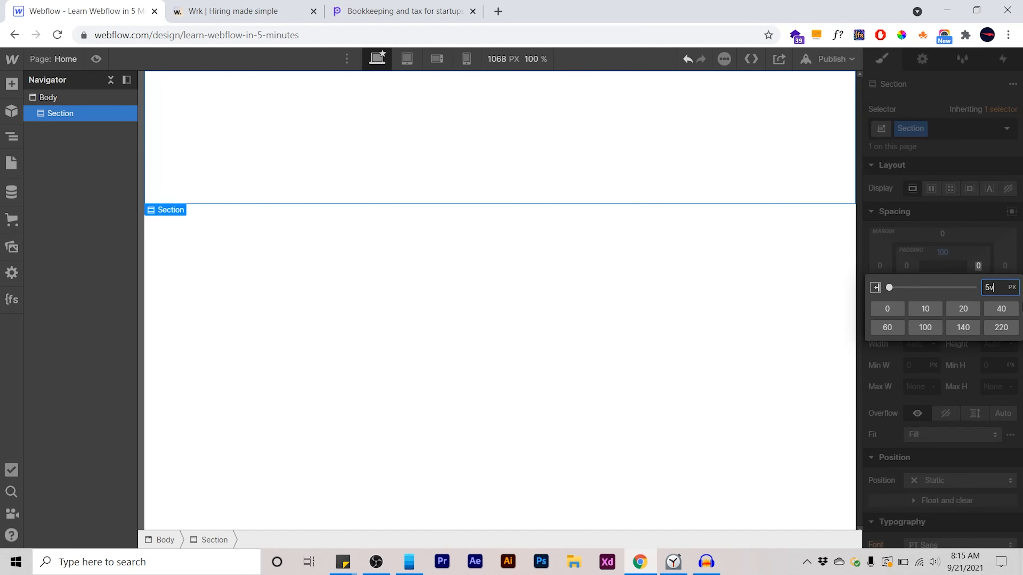
pyautogui.write('w')
pyautogui.press('Return')
pyautogui.click(908, 265)
pyautogui.write('5vw')
pyautogui.press('Return')
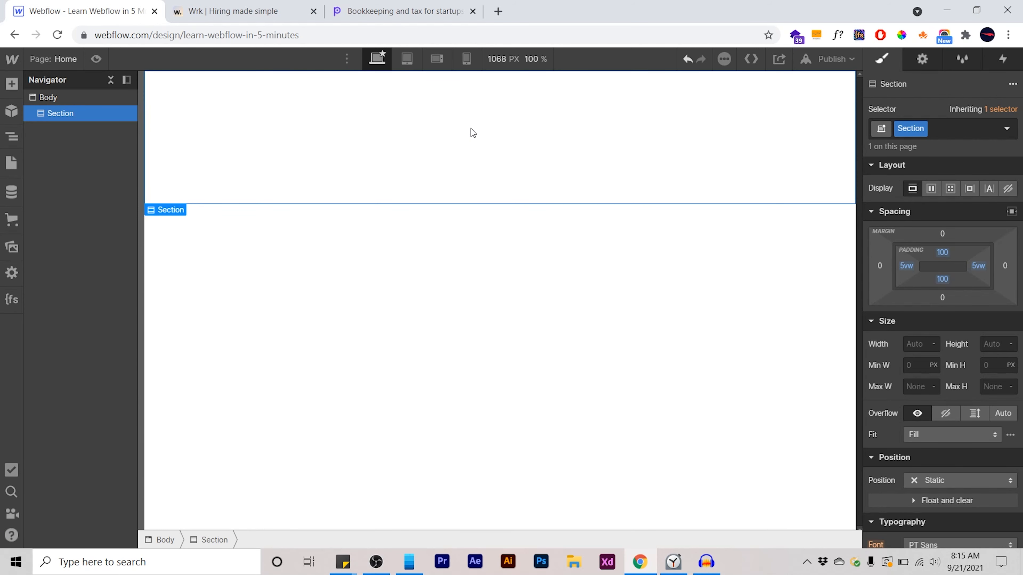
# Insert a Div Block into the Section and assign it the existing class content-container.
pyautogui.hotkey('ctrl', 'e')
pyautogui.write('d')
pyautogui.press('Return')
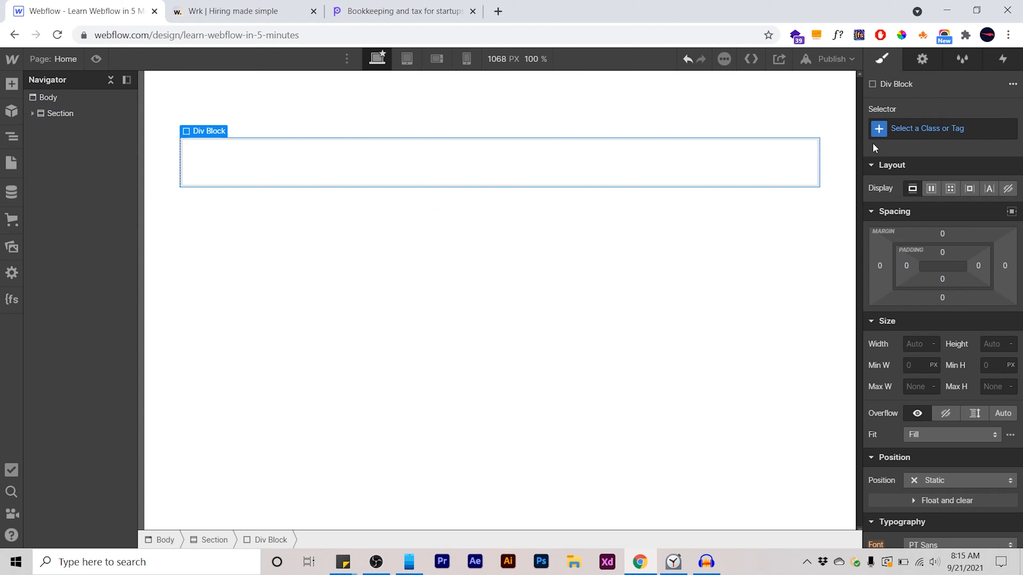
pyautogui.click(907, 132)
pyautogui.write('content')
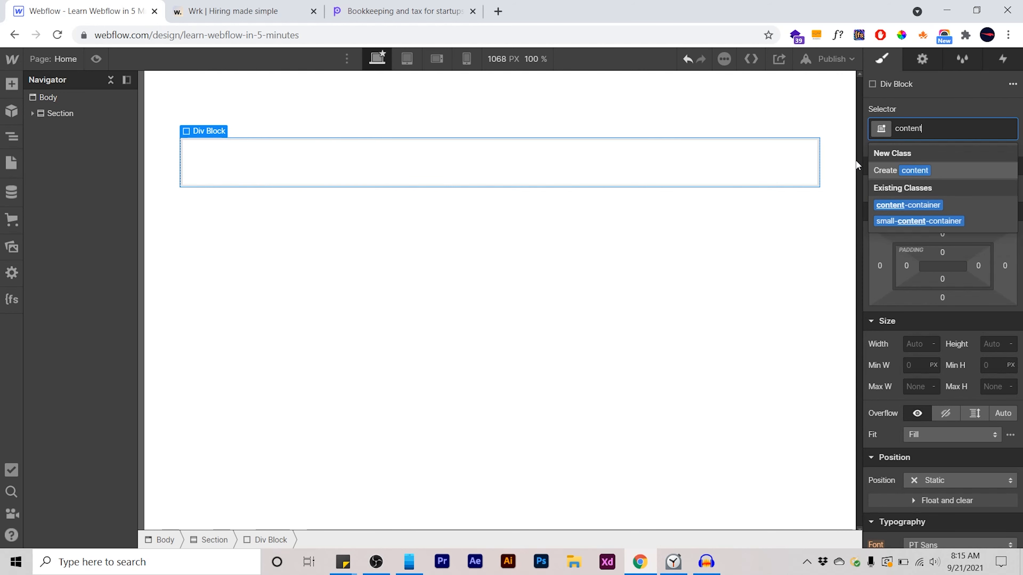
pyautogui.write('-container')
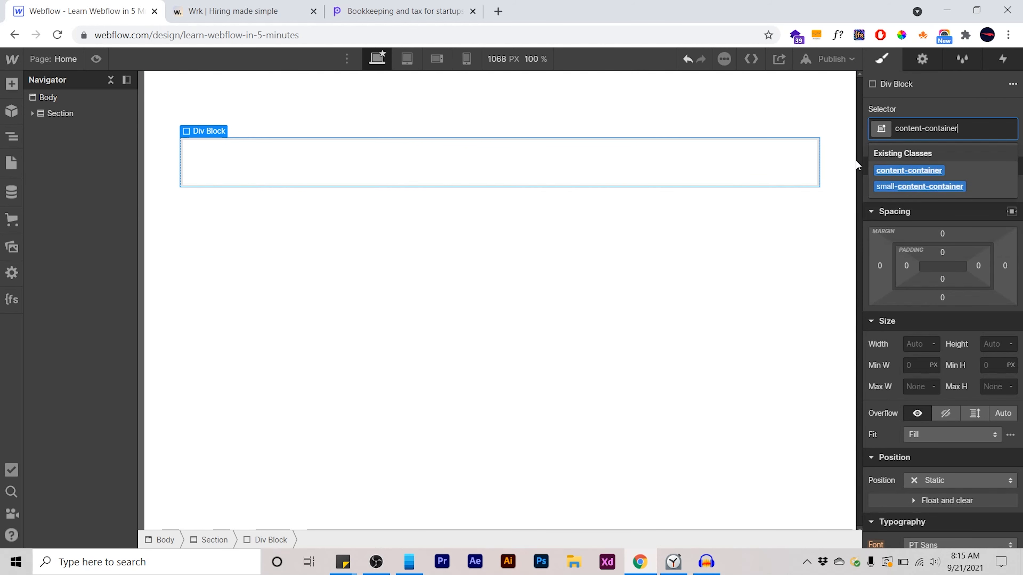
pyautogui.press('Return')
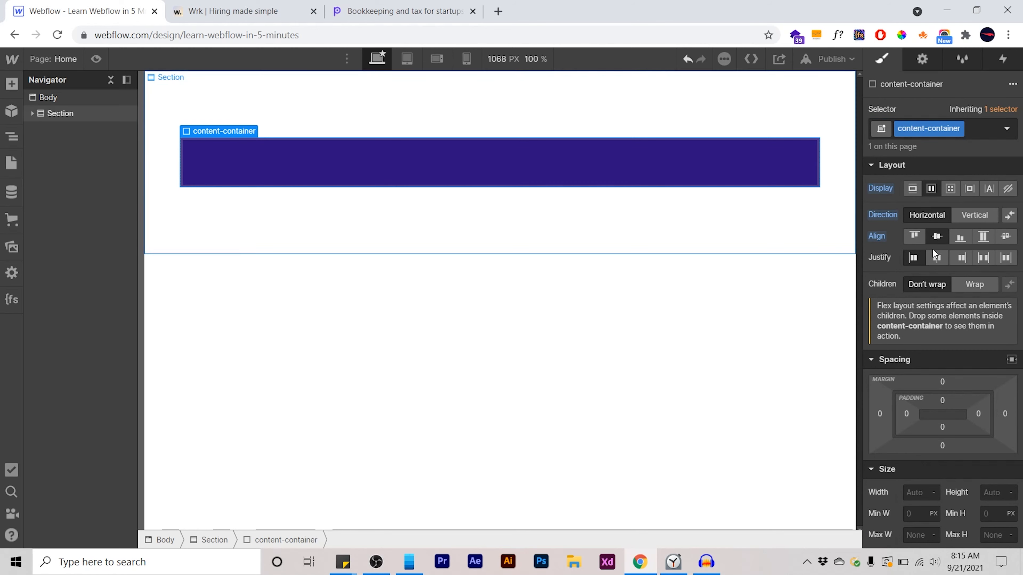
# Clear the content-container's background colour and its flex display, direction and align settings.
pyautogui.scroll(-5, 927, 306)
pyautogui.scroll(-5, 920, 367)
pyautogui.keyDown('alt'); pyautogui.click(880, 405); pyautogui.keyUp('alt')
pyautogui.keyDown('alt'); pyautogui.click(877, 260); pyautogui.keyUp('alt')
pyautogui.scroll(5, 886, 282)
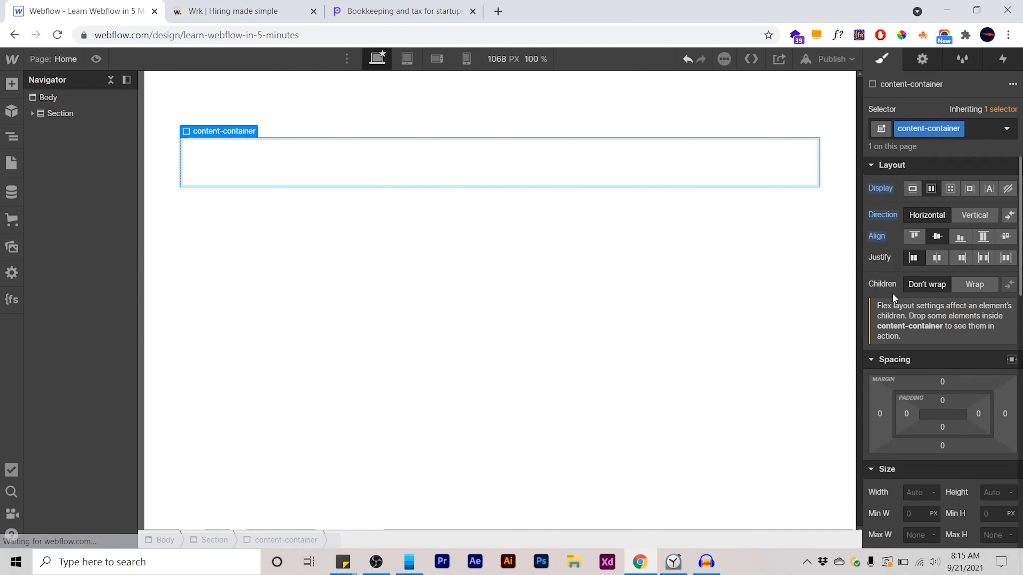
pyautogui.keyDown('alt'); pyautogui.click(878, 237); pyautogui.keyUp('alt')
pyautogui.keyDown('alt'); pyautogui.click(882, 215); pyautogui.keyUp('alt')
pyautogui.keyDown('alt'); pyautogui.click(881, 189); pyautogui.keyUp('alt')
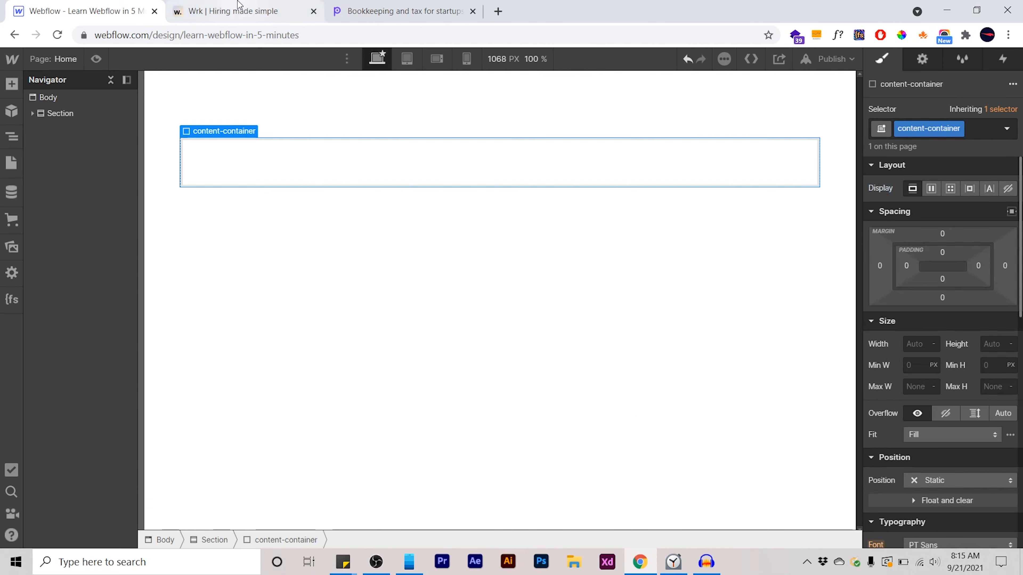
# Look at the Wrk reference page's hero, return to the Webflow project and insert a Text Block into the content-container.
pyautogui.click(235, 11)
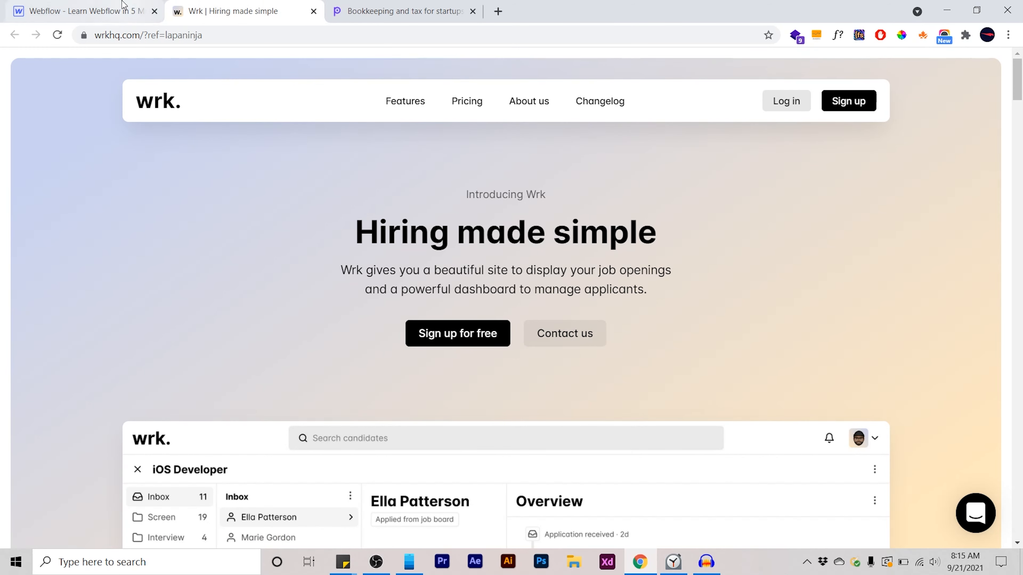
pyautogui.click(80, 11)
pyautogui.hotkey('ctrl', 'e')
pyautogui.write('te')
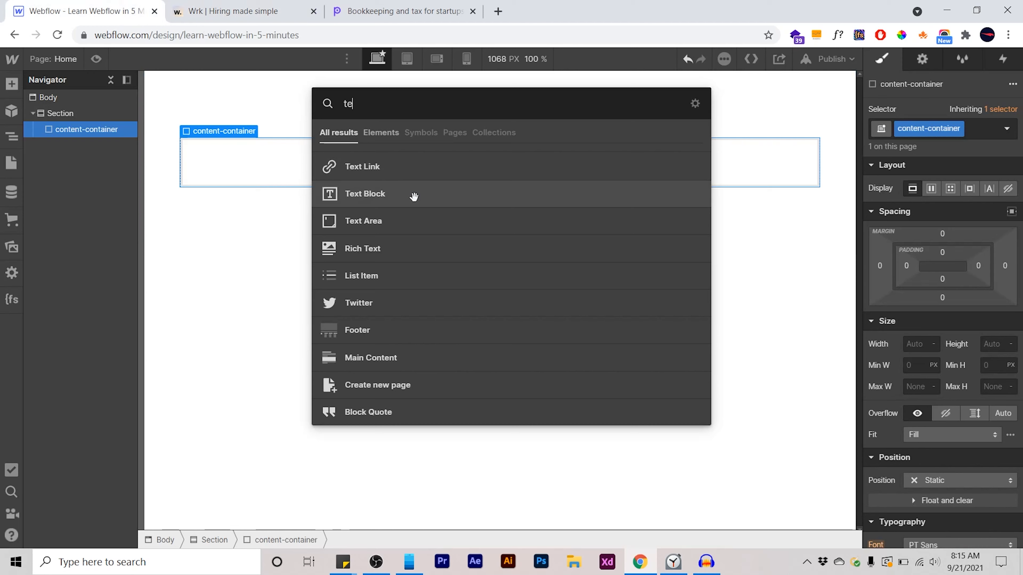
pyautogui.click(413, 195)
# Insert a Heading below the Text Block and paste a copy of the Text Block beneath the heading.
pyautogui.hotkey('ctrl', 'e')
pyautogui.write('head')
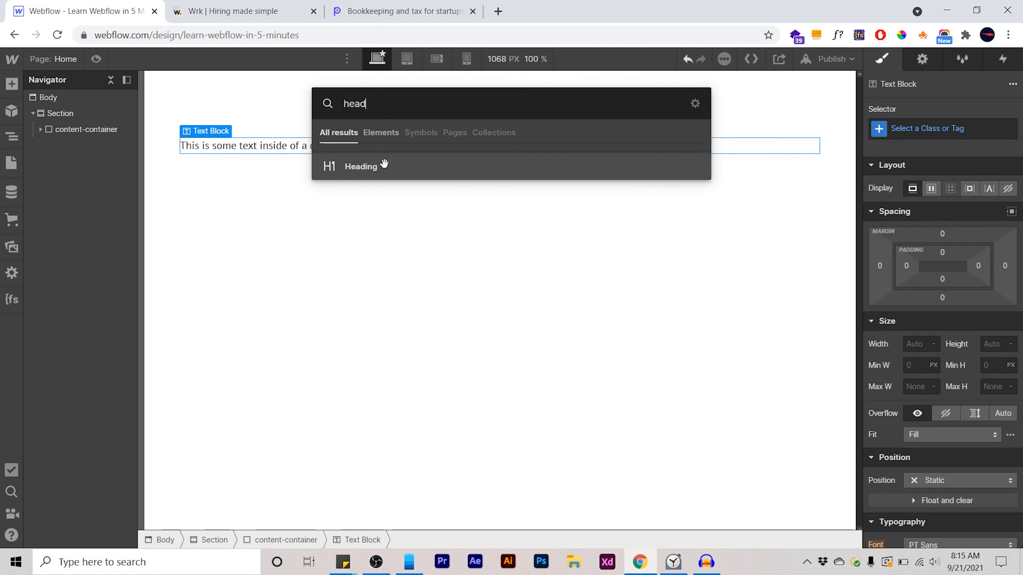
pyautogui.click(383, 166)
pyautogui.click(332, 149)
pyautogui.hotkey('ctrl', 'c')
pyautogui.click(332, 183)
pyautogui.hotkey('ctrl', 'v')
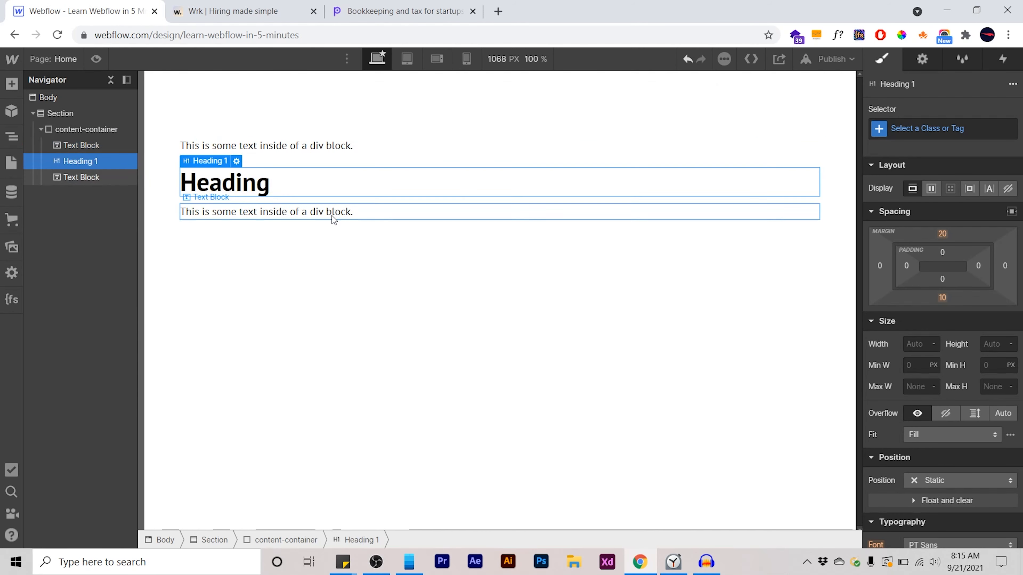
# Insert two Buttons below the second Text Block using quick find.
pyautogui.click(353, 213)
pyautogui.hotkey('ctrl', 'e')
pyautogui.write('but')
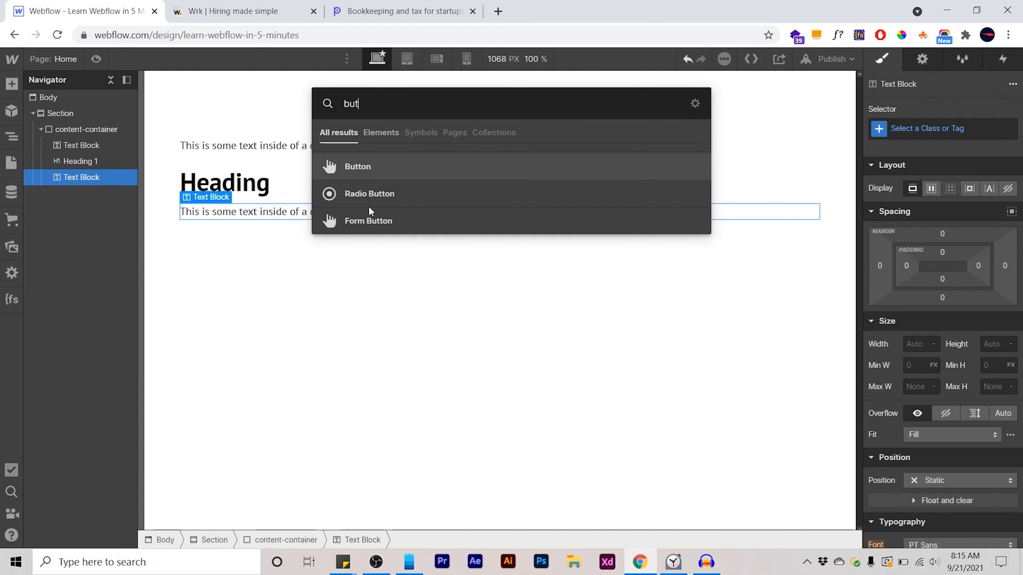
pyautogui.doubleClick(372, 168)
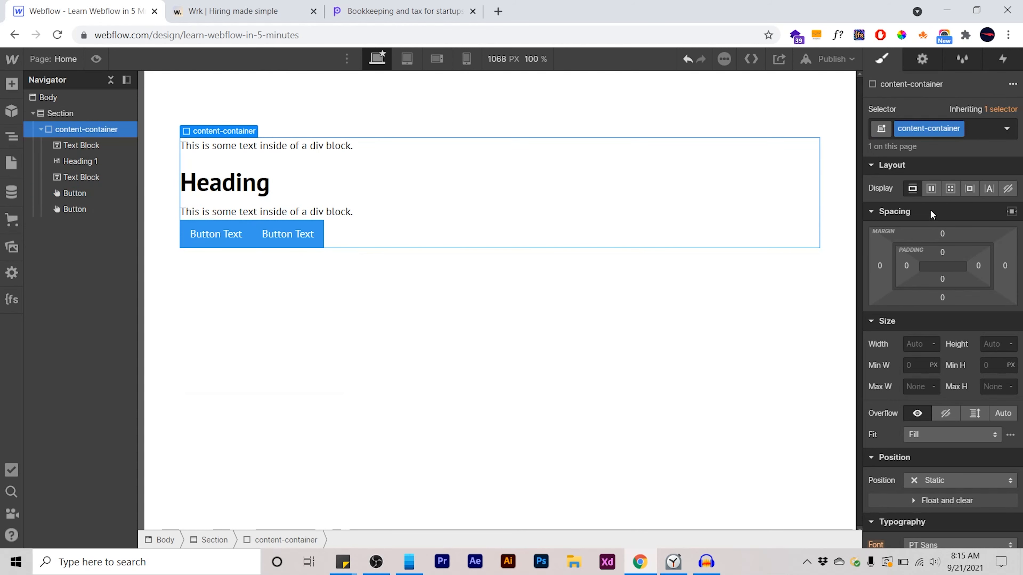
# Give the content-container a vertical flex layout with centred alignment and centre its text.
pyautogui.click(933, 192)
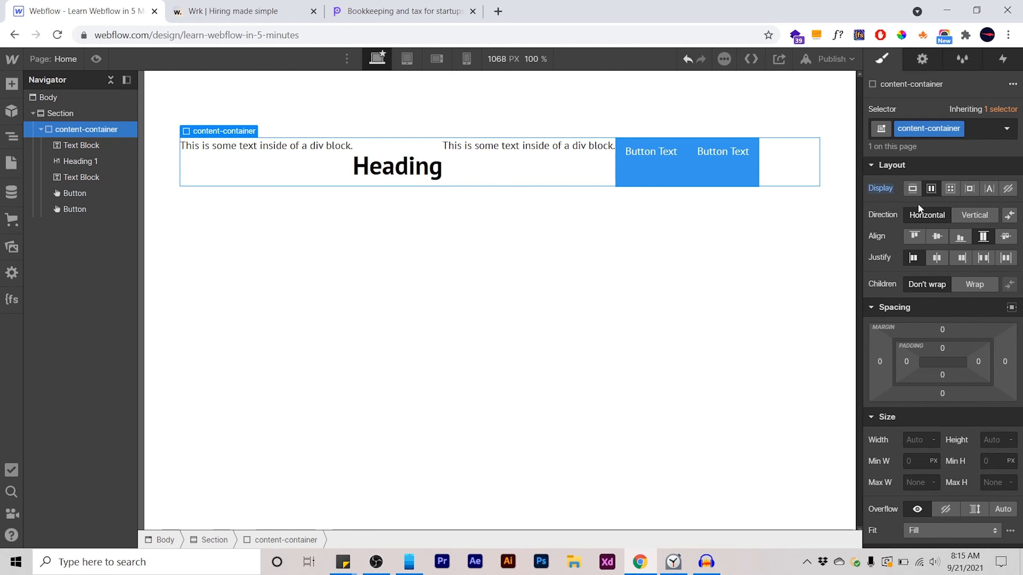
pyautogui.click(968, 216)
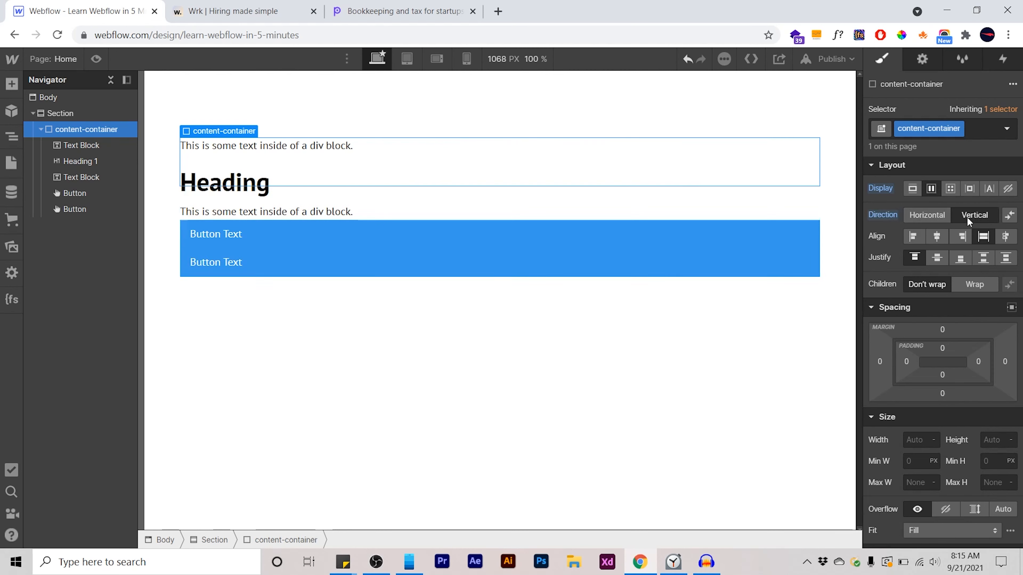
pyautogui.click(936, 237)
pyautogui.scroll(-5, 960, 282)
pyautogui.scroll(-2, 957, 322)
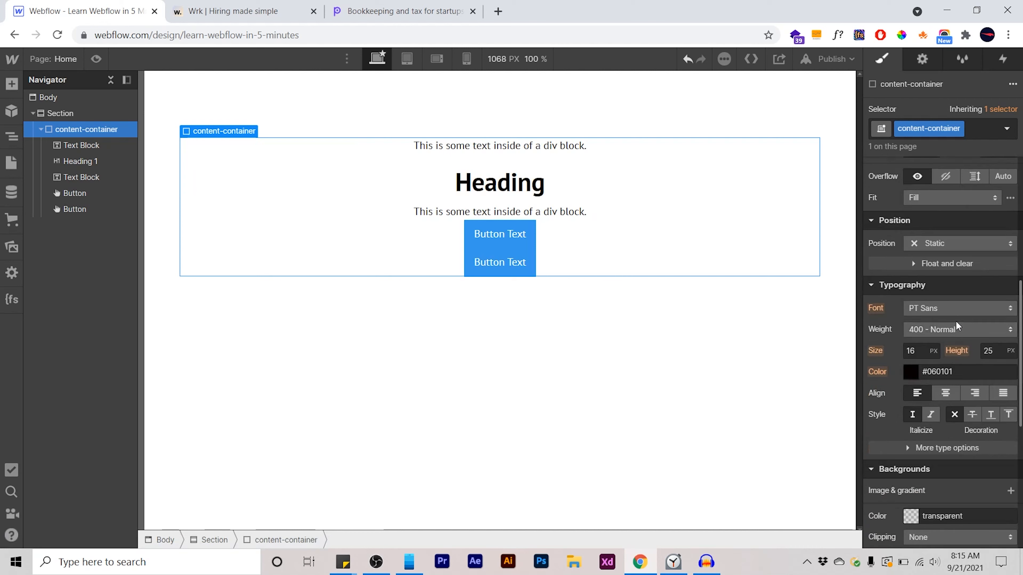
pyautogui.click(947, 394)
# Insert a Div Block below the second Text Block and nest both buttons inside it.
pyautogui.click(488, 242)
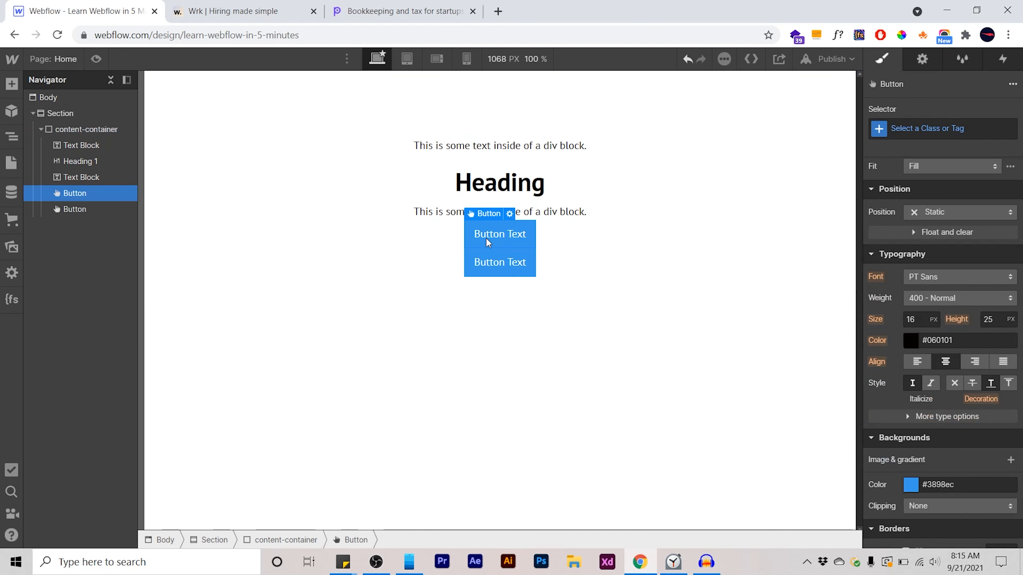
pyautogui.hotkey('ctrl', 'k')
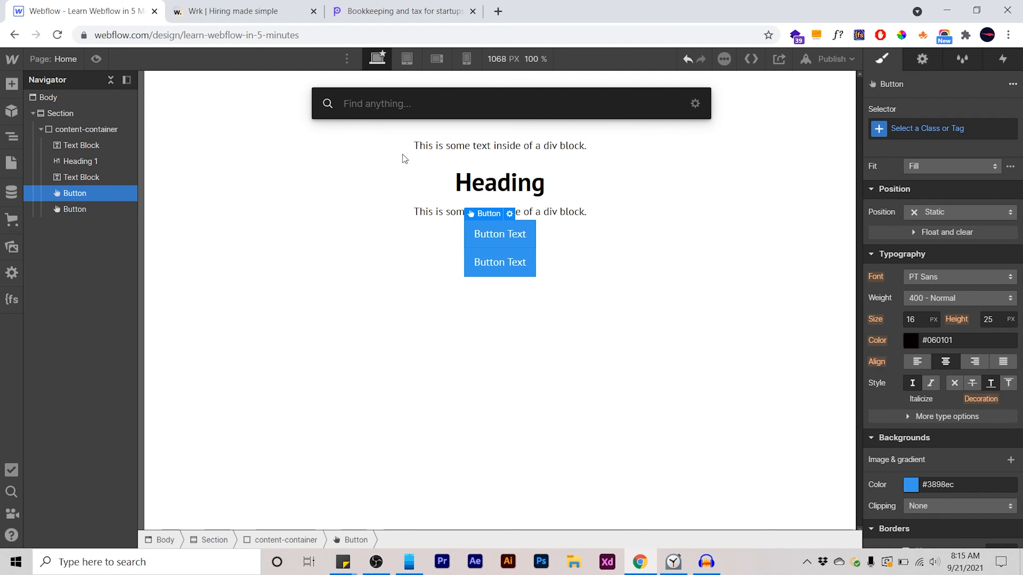
pyautogui.write('d')
pyautogui.press('Return')
pyautogui.click(83, 194)
pyautogui.moveTo(83, 196); pyautogui.dragTo(84, 218)
pyautogui.click(127, 228)
pyautogui.click(109, 196)
# Set the display of the Div Block holding the buttons to flex.
pyautogui.click(79, 194)
pyautogui.scroll(4, 920, 246)
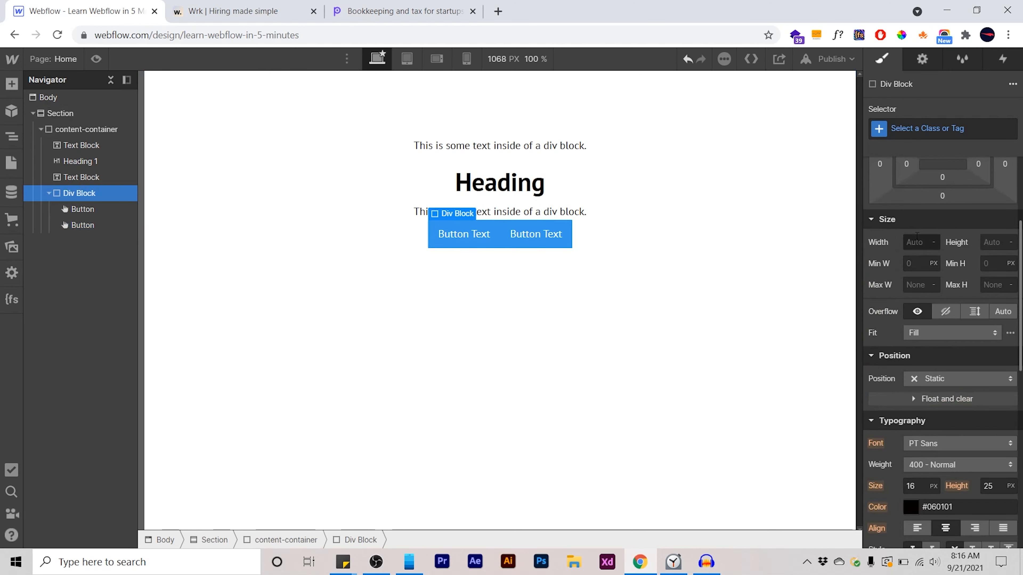
pyautogui.scroll(4, 918, 242)
pyautogui.click(931, 254)
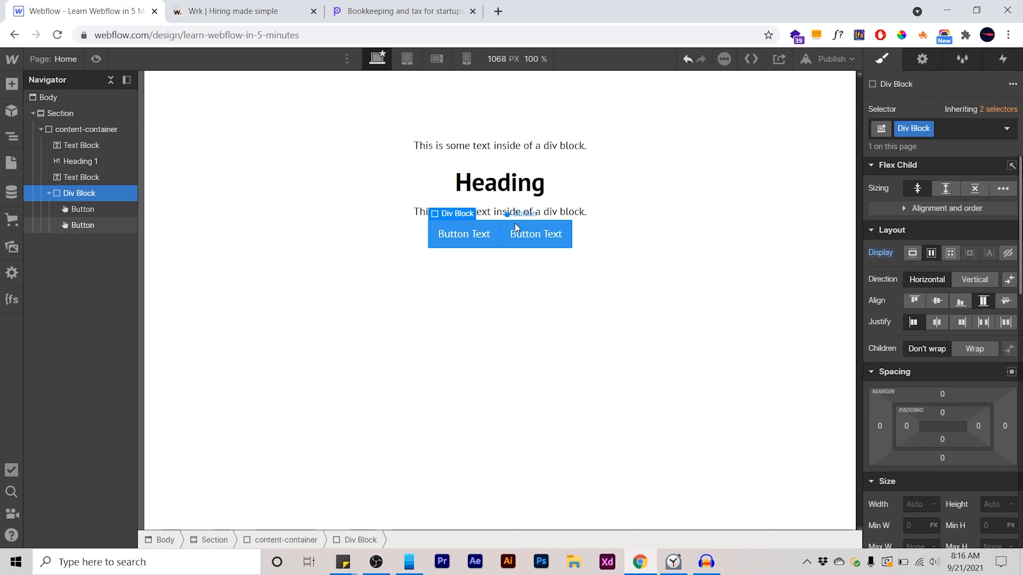
# Add a left margin to the second button and a 23 px top margin to the Div Block around both buttons.
pyautogui.click(542, 234)
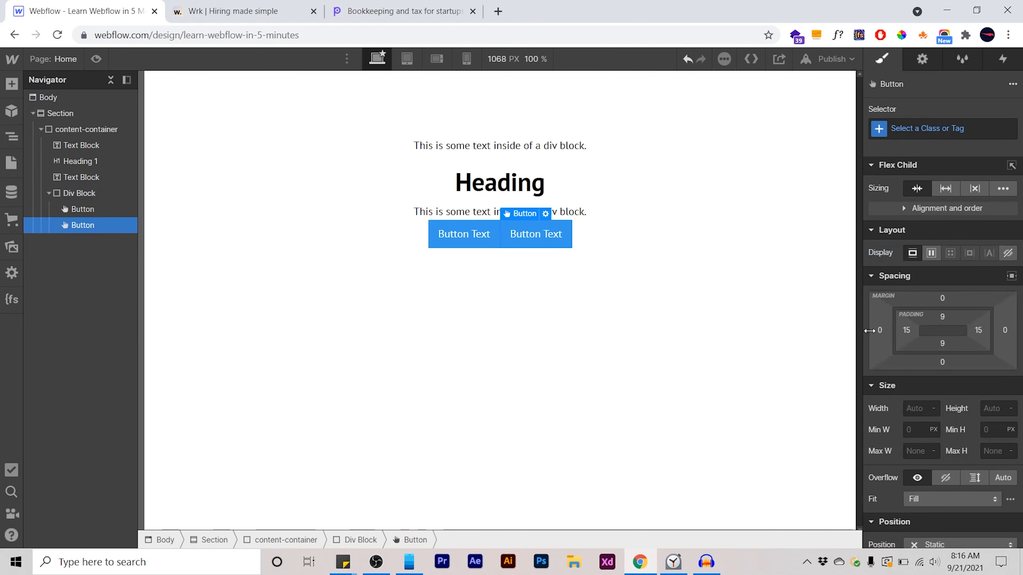
pyautogui.moveTo(880, 336); pyautogui.dragTo(873, 337)
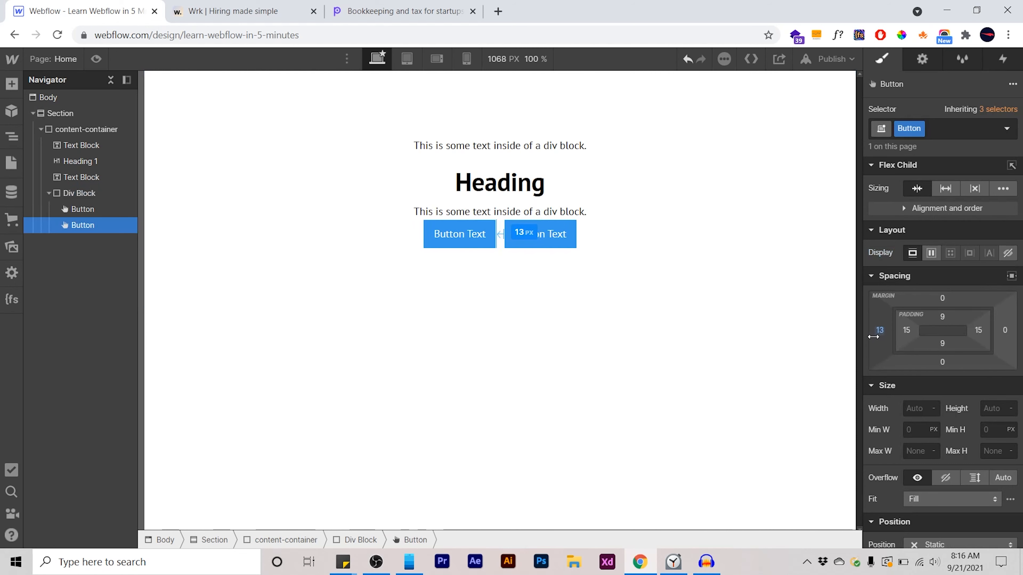
pyautogui.click(105, 194)
pyautogui.moveTo(943, 403); pyautogui.dragTo(942, 387)
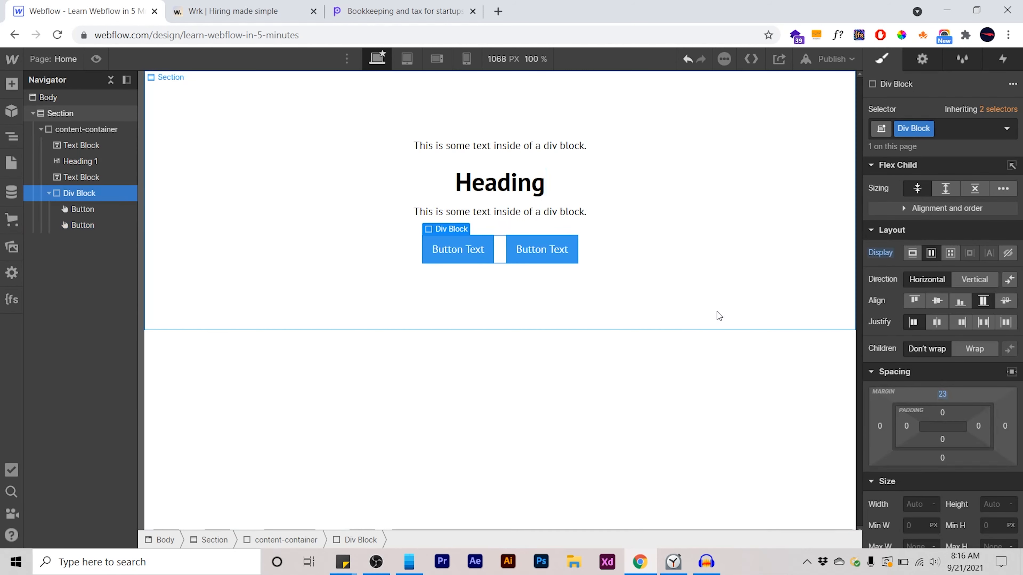
# Copy the title "Hiring made simple" from the Wrk page and paste it over the Heading text in Webflow.
pyautogui.click(268, 10)
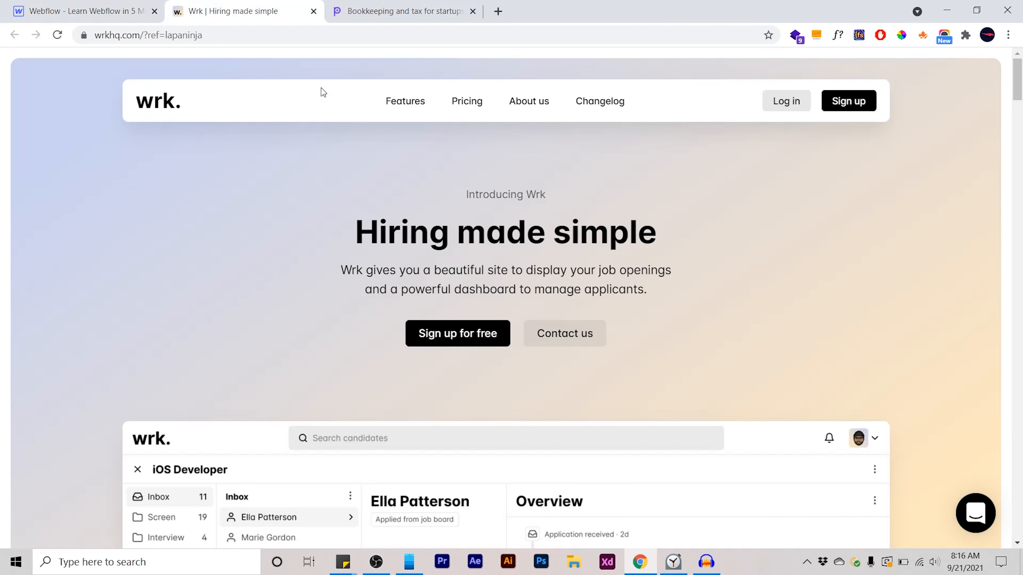
pyautogui.tripleClick(478, 234)
pyautogui.hotkey('ctrl', 'c')
pyautogui.hotkey('ctrl', 'shift', 'Tab')
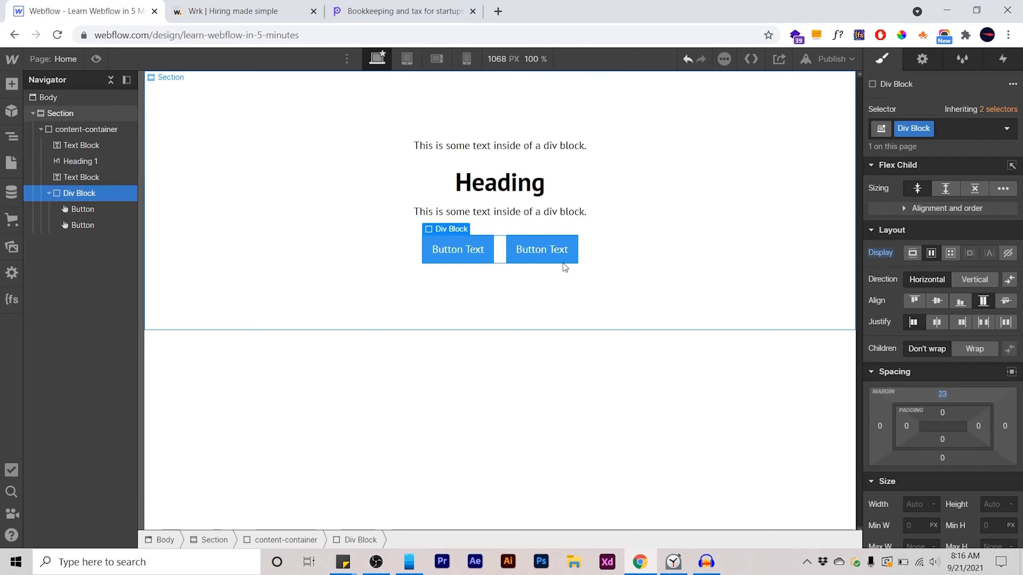
pyautogui.click(519, 183)
pyautogui.doubleClick(519, 181)
pyautogui.doubleClick(519, 181)
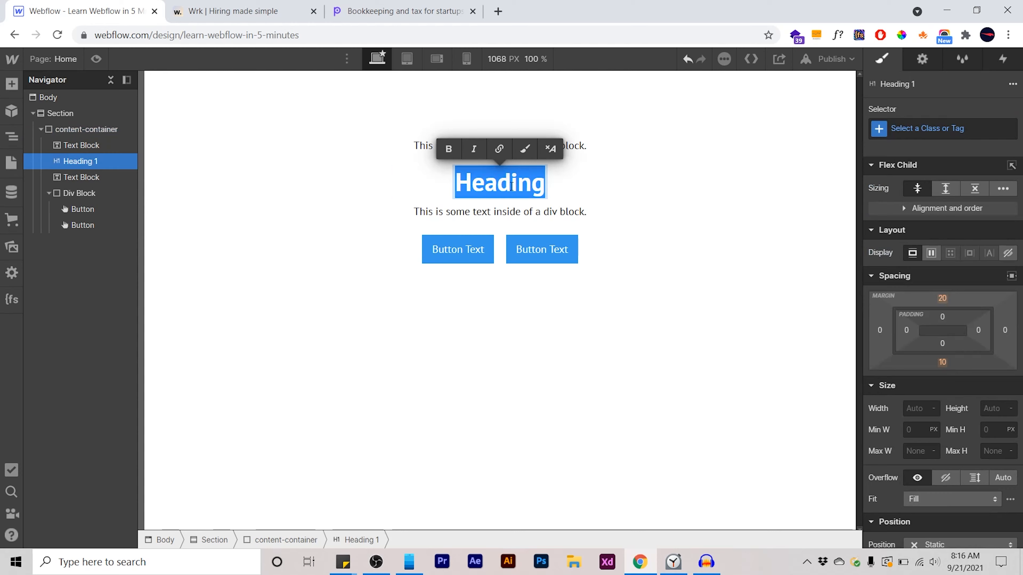
pyautogui.hotkey('ctrl', 'v')
# Copy the Wrk page's description paragraph and paste it over the text block below the heading in Webflow.
pyautogui.click(173, 11)
pyautogui.tripleClick(492, 292)
pyautogui.hotkey('ctrl', 'c')
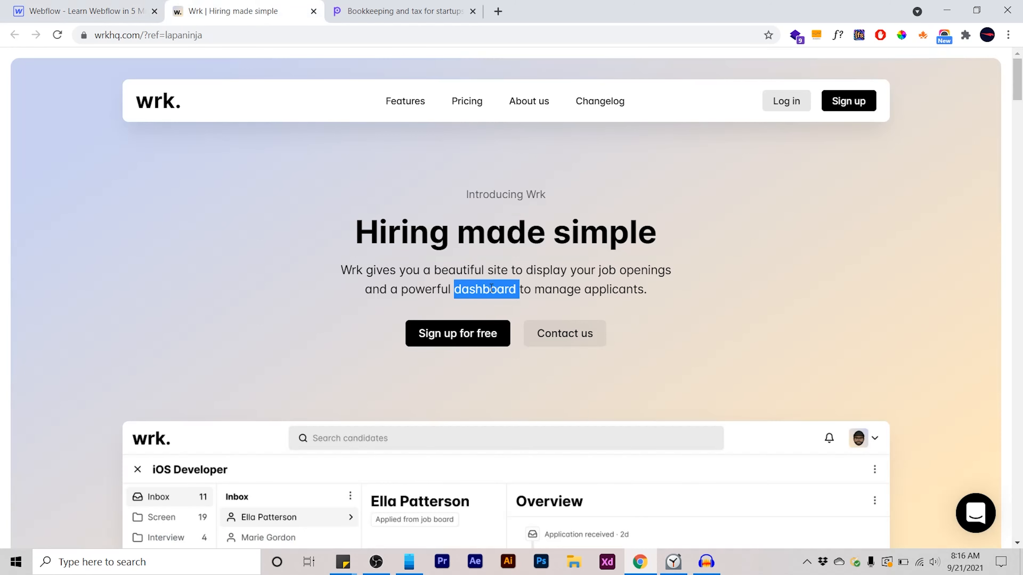
pyautogui.hotkey('ctrl', 'shift', 'Tab')
pyautogui.doubleClick(494, 213)
pyautogui.tripleClick(494, 213)
pyautogui.hotkey('ctrl', 'v')
# Set the first button's background colour to black.
pyautogui.click(463, 254)
pyautogui.scroll(-2, 981, 378)
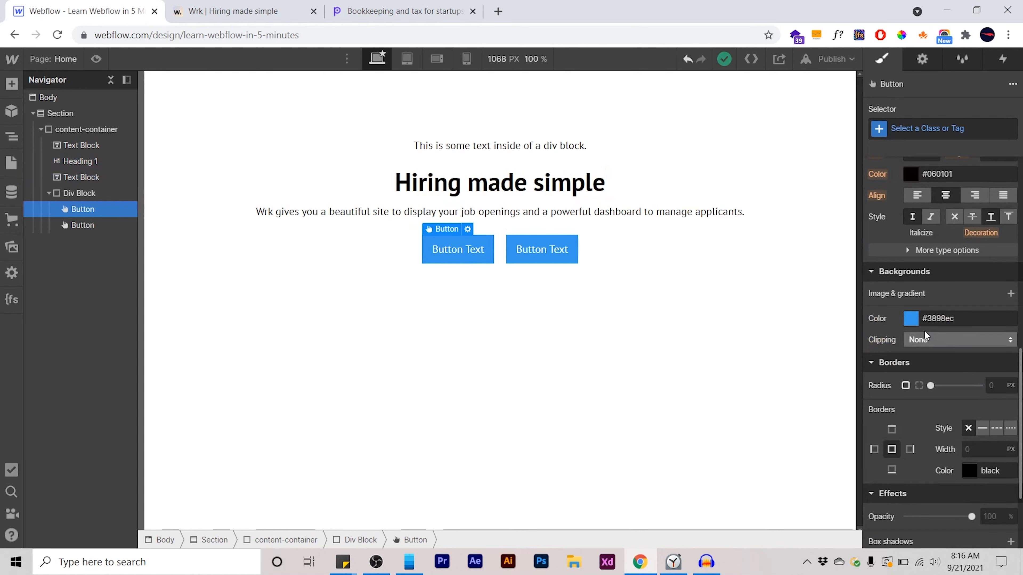
pyautogui.click(929, 318)
pyautogui.write('black')
pyautogui.press('Return')
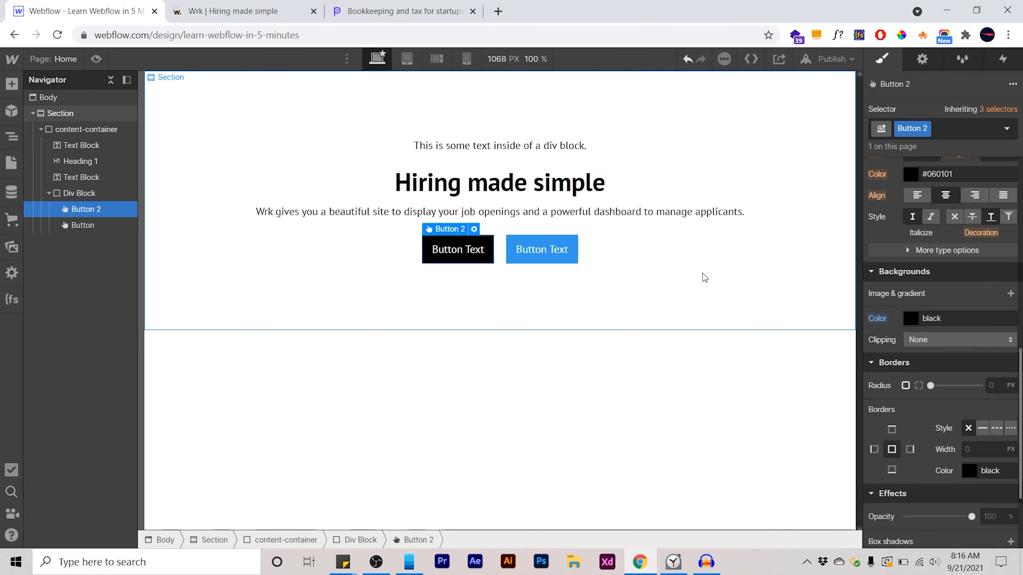
# Give the second button a 2 px border and a transparent background.
pyautogui.click(542, 250)
pyautogui.click(981, 451)
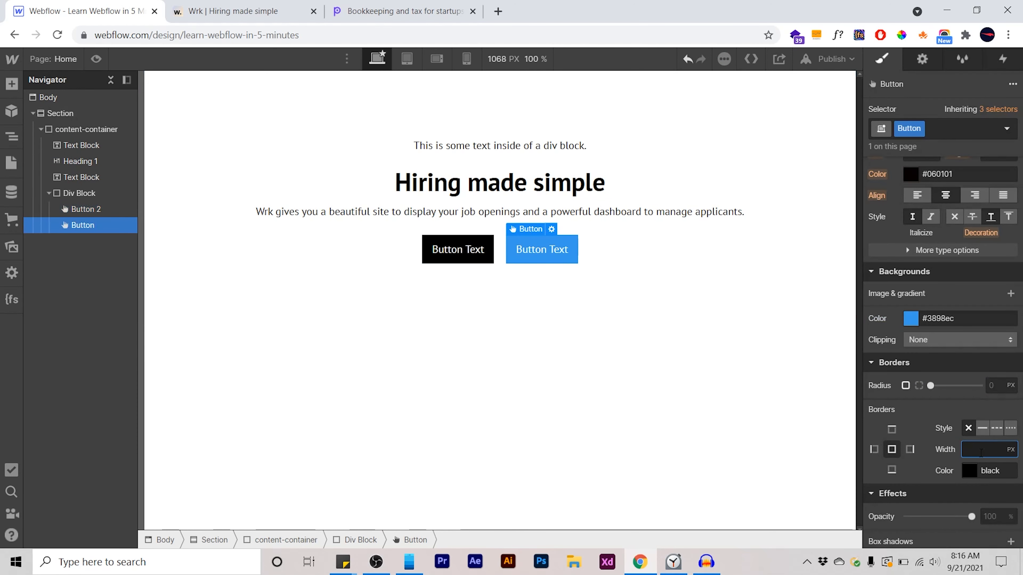
pyautogui.write('2')
pyautogui.click(912, 319)
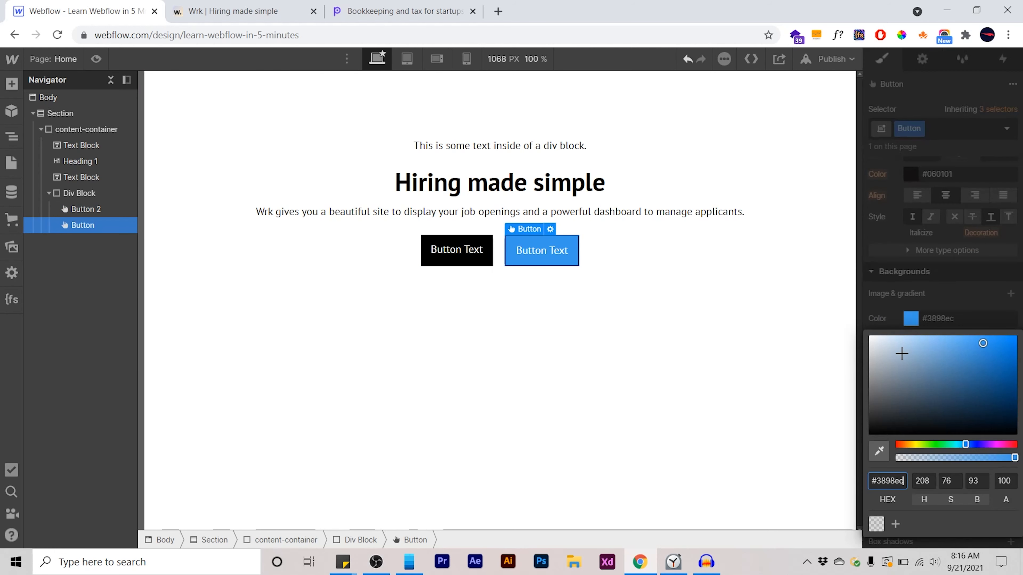
pyautogui.click(876, 524)
pyautogui.click(931, 283)
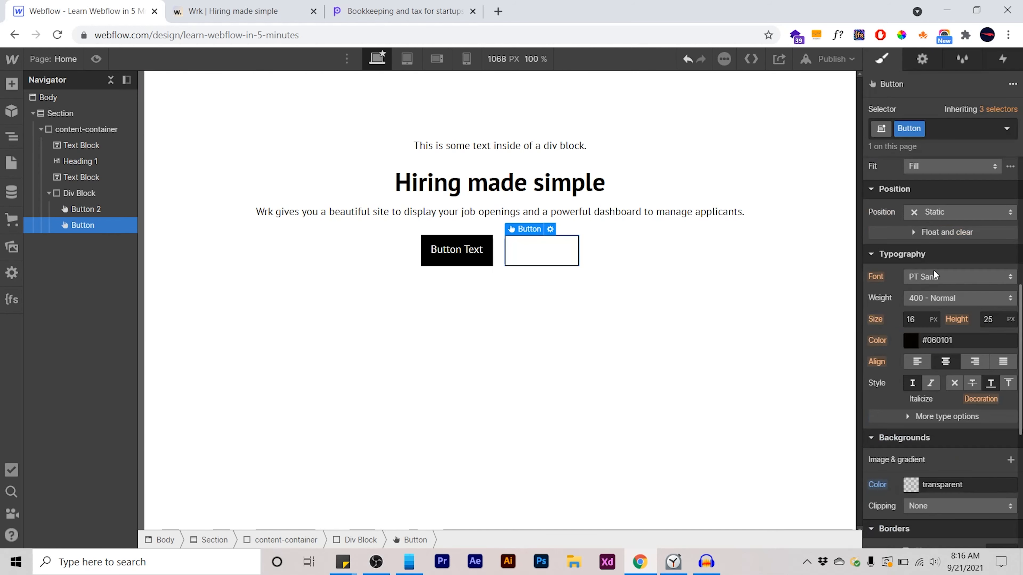
# Set the second button's text colour to black (#000000) so it contrasts with its transparent background.
pyautogui.click(911, 338)
pyautogui.click(1017, 201)
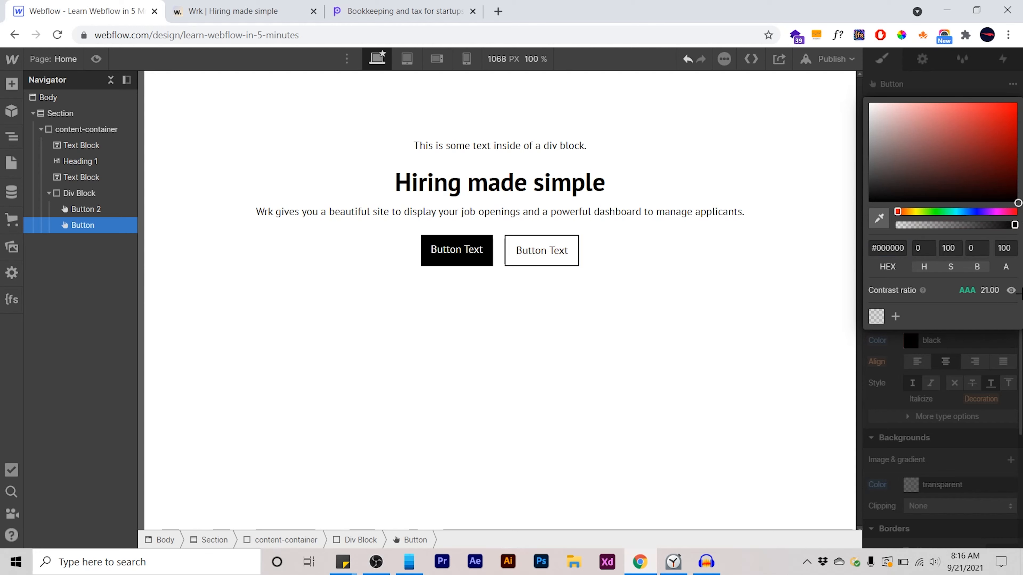
# Limit the content-container to a maximum width of 400 px and centre it in the section with auto side margins.
pyautogui.click(382, 233)
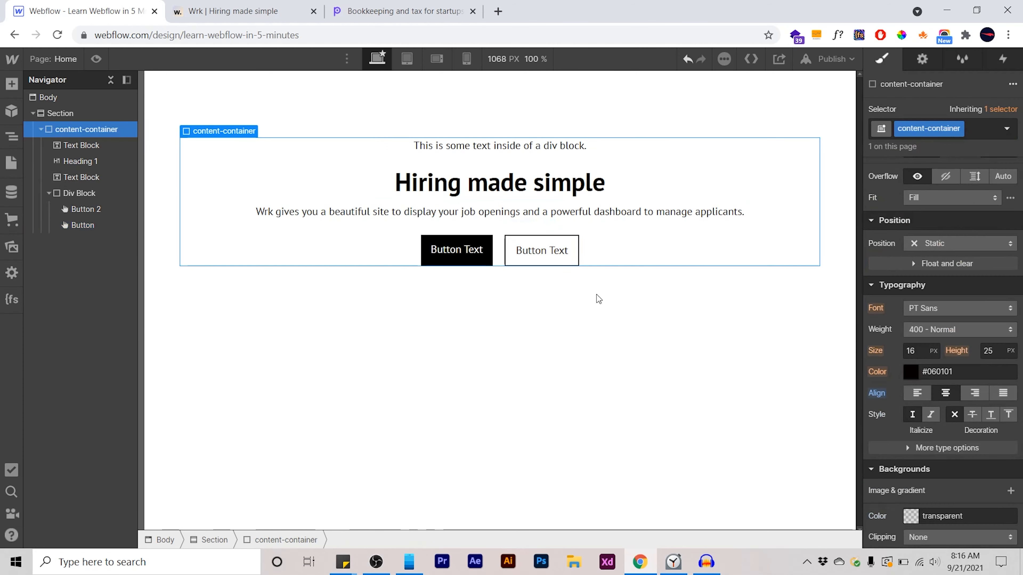
pyautogui.scroll(6, 943, 399)
pyautogui.click(920, 399)
pyautogui.write('400')
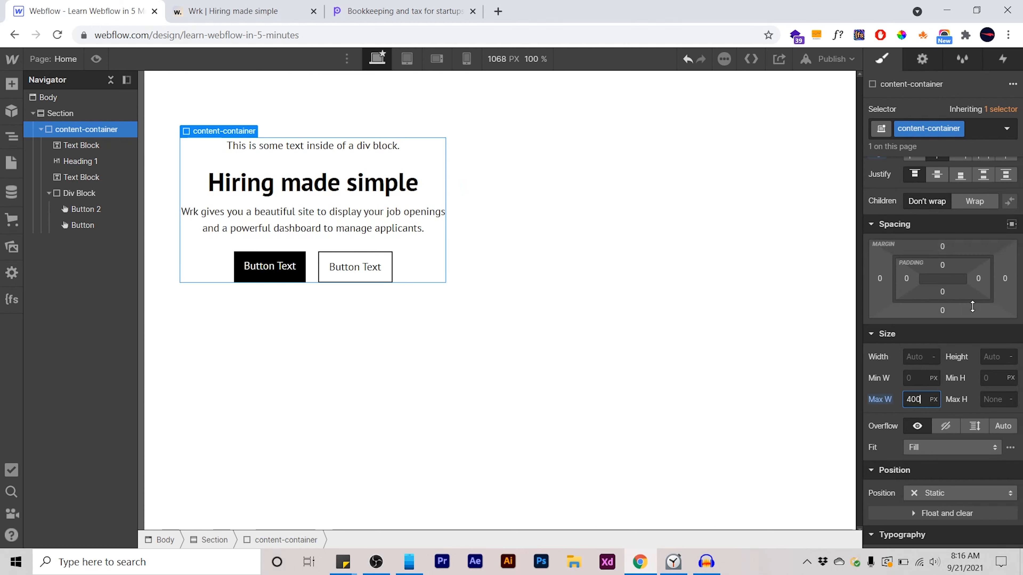
pyautogui.scroll(2, 984, 304)
pyautogui.click(1012, 308)
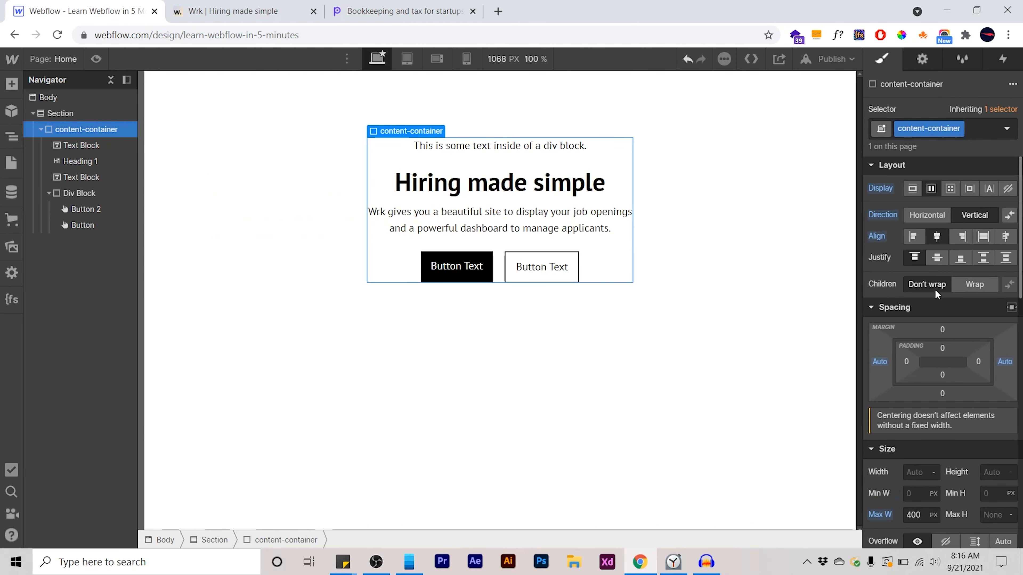
pyautogui.click(97, 59)
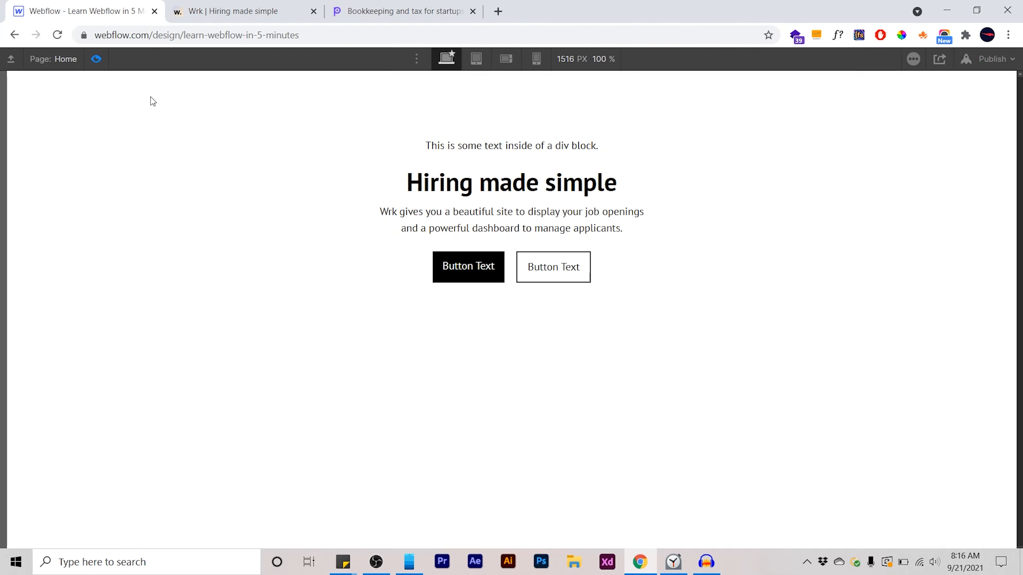
# Give the section a linear gradient background at a 150-degree angle that starts with a light cyan colour.
pyautogui.click(233, 11)
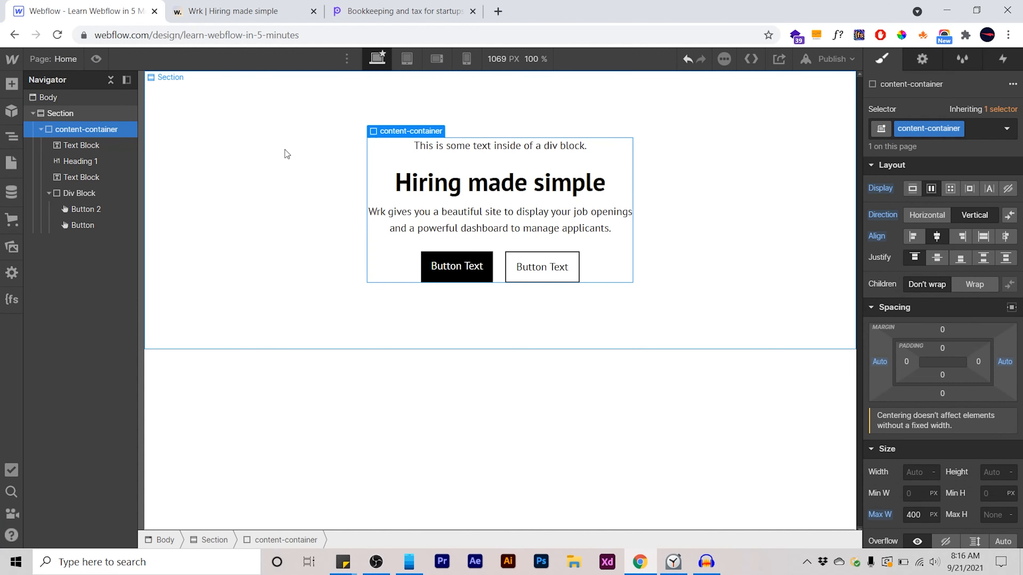
pyautogui.click(283, 158)
pyautogui.scroll(-8, 958, 367)
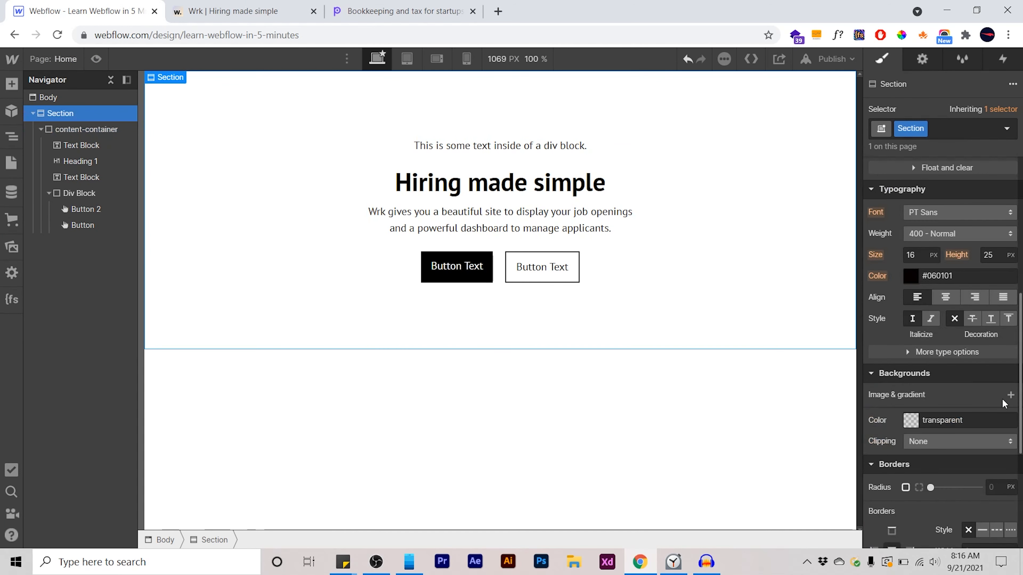
pyautogui.click(1010, 395)
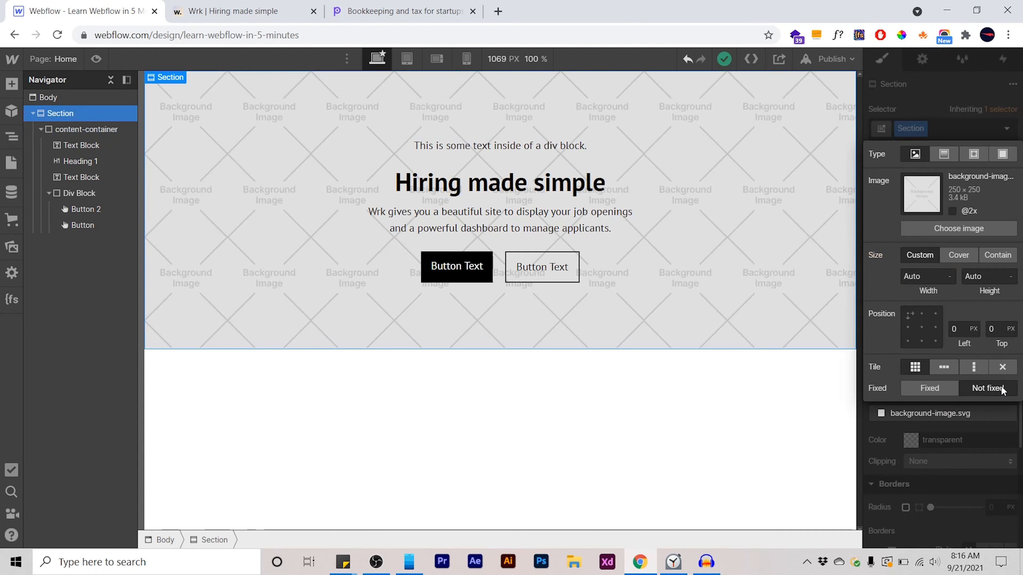
pyautogui.click(951, 152)
pyautogui.moveTo(909, 468); pyautogui.dragTo(914, 477)
pyautogui.click(908, 520)
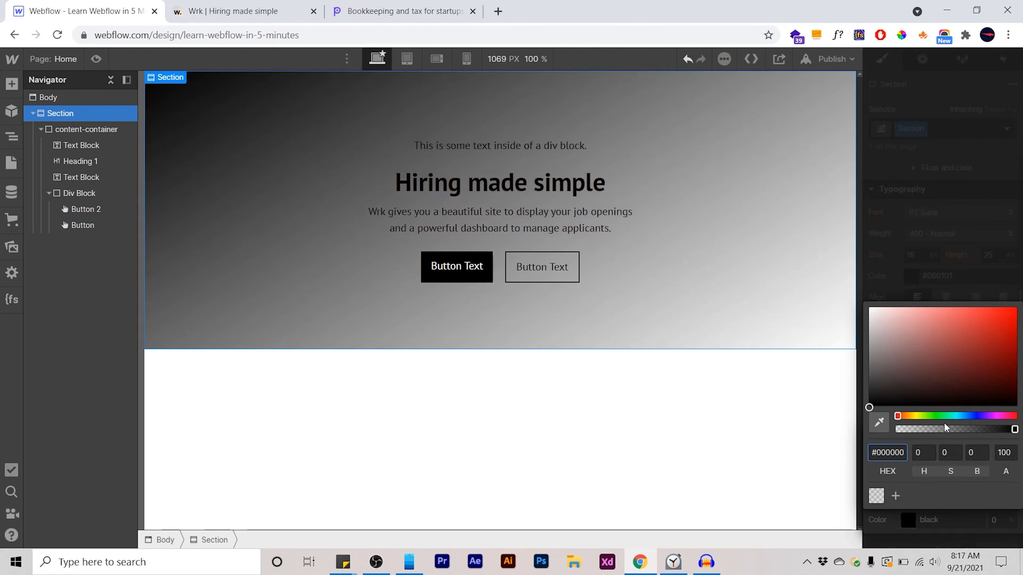
pyautogui.click(956, 416)
pyautogui.moveTo(936, 338); pyautogui.dragTo(909, 314)
pyautogui.click(916, 271)
# Change the section gradient's white end colour to a pale orange and compare the result with the Wrk page's background.
pyautogui.click(1014, 489)
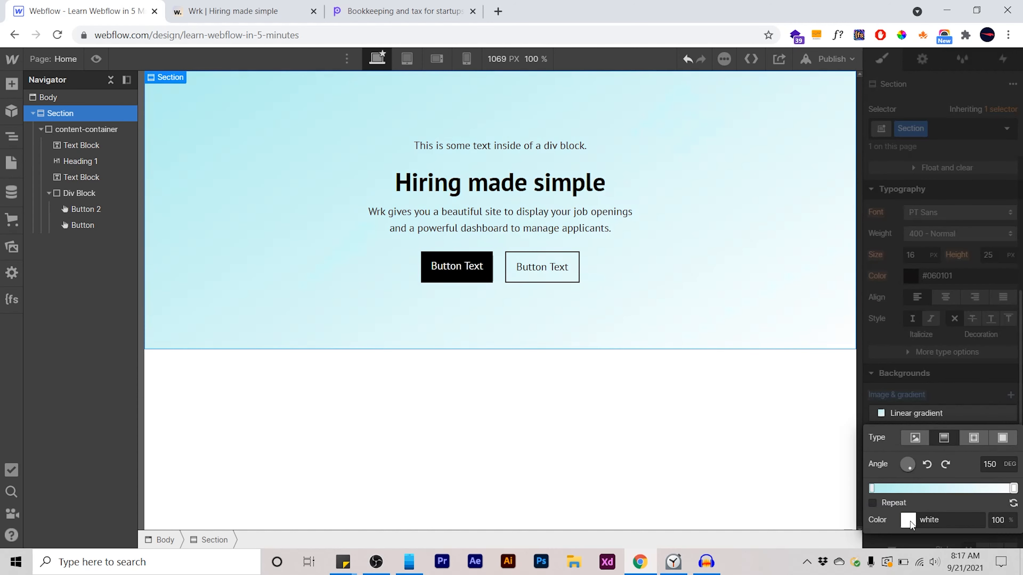
pyautogui.click(908, 520)
pyautogui.click(906, 416)
pyautogui.moveTo(908, 325); pyautogui.dragTo(905, 310)
pyautogui.click(937, 231)
pyautogui.click(167, 6)
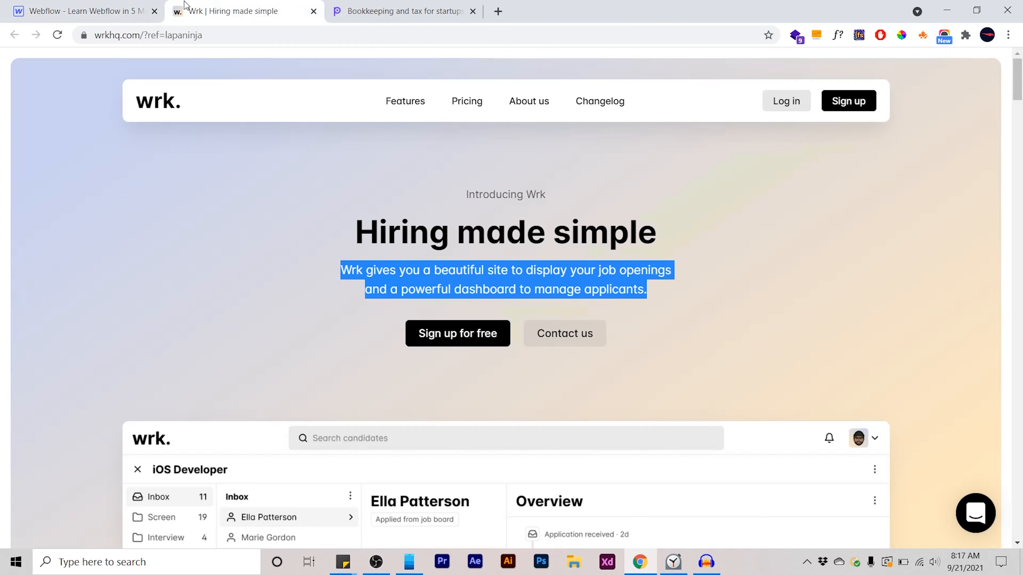
pyautogui.click(80, 11)
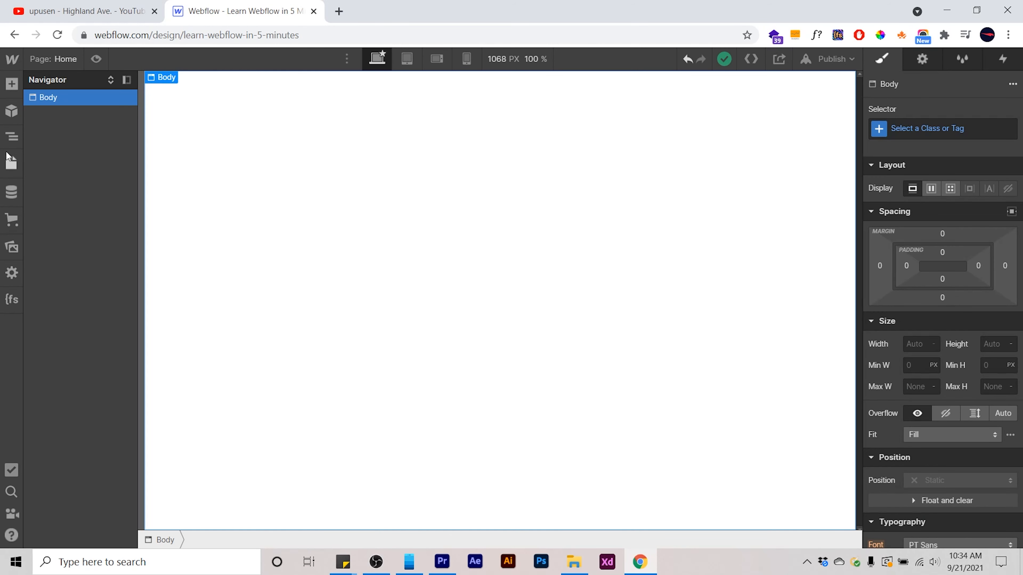
# Look over the project's list of pages and its CMS collections.
pyautogui.click(11, 163)
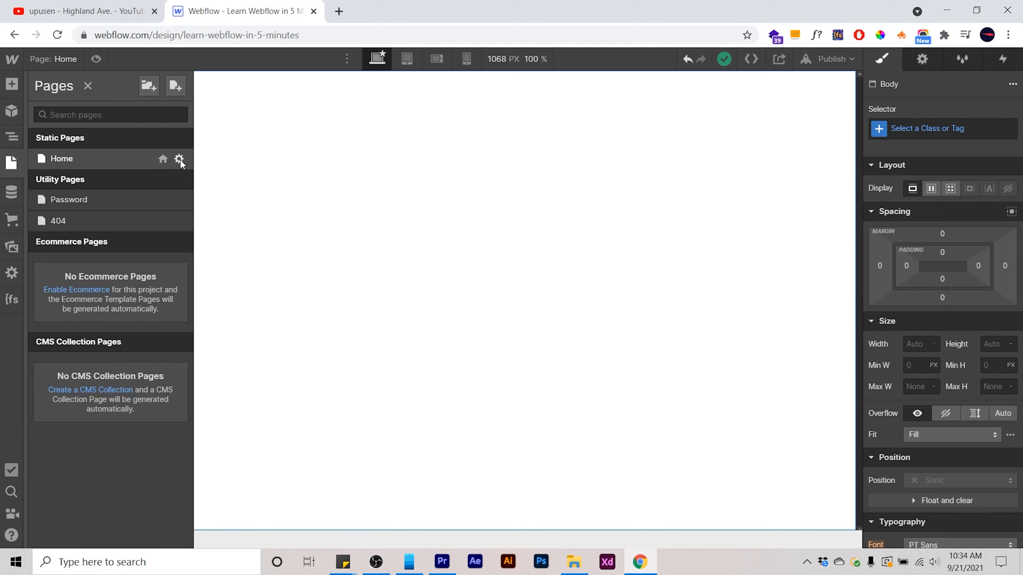
pyautogui.click(13, 200)
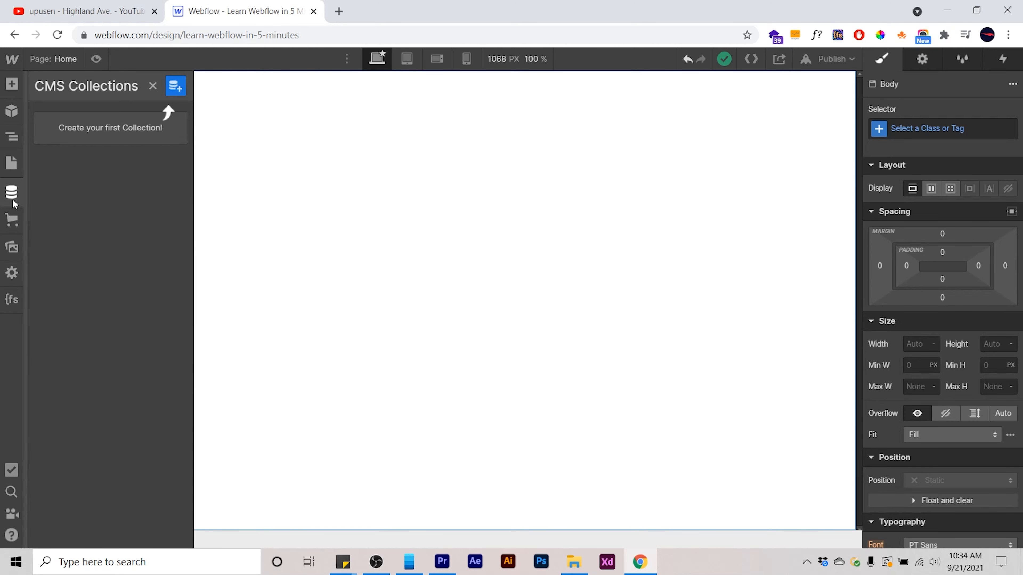
# Open the project settings and review the available hosting plans with their prices and features.
pyautogui.click(12, 59)
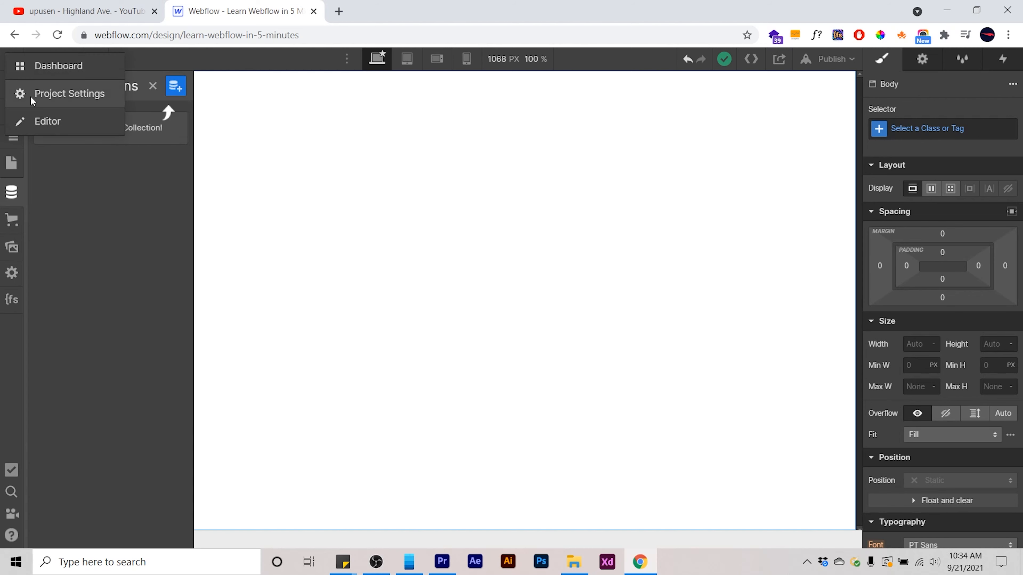
pyautogui.click(24, 93)
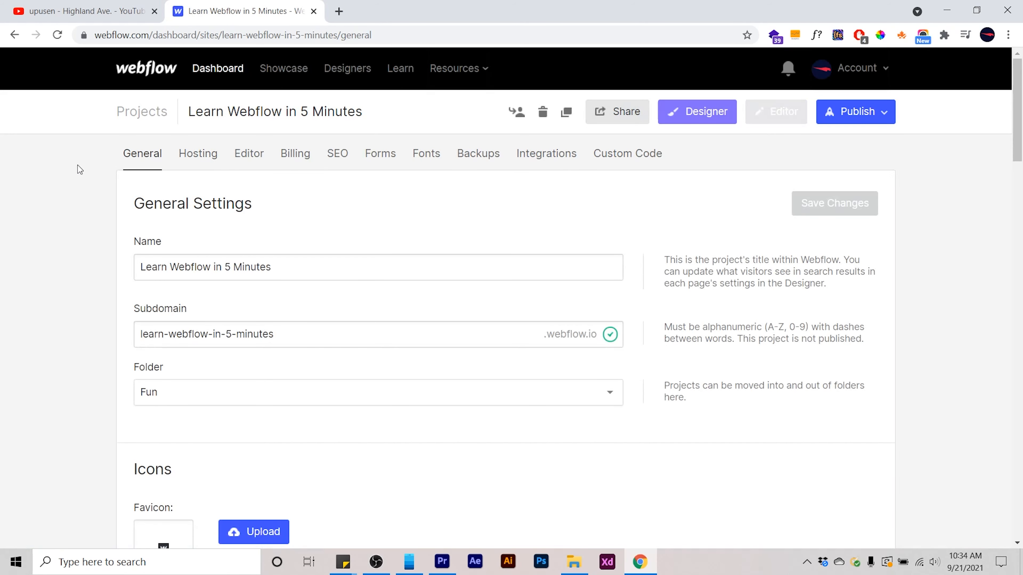
pyautogui.click(201, 160)
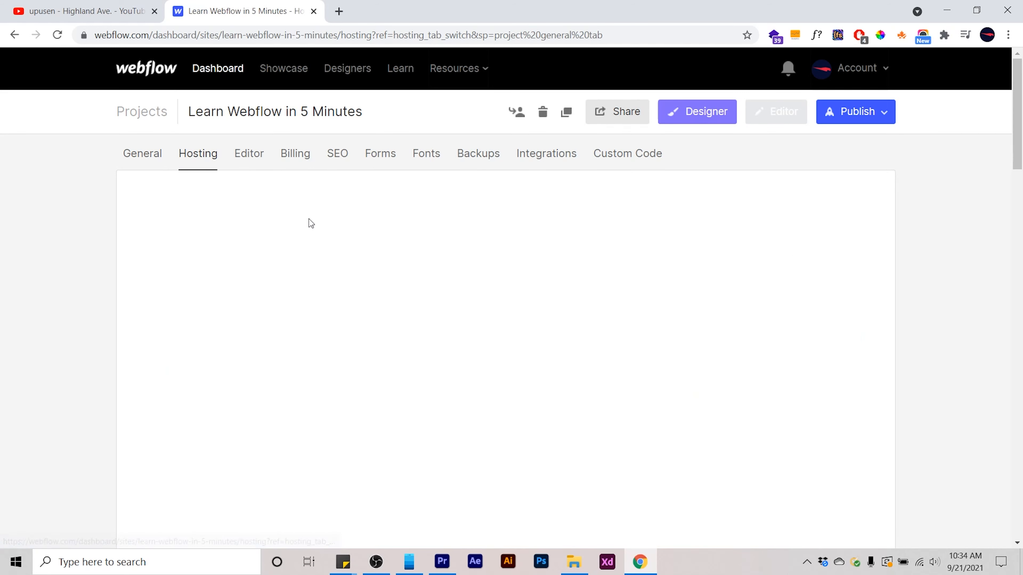
pyautogui.scroll(-6, 282, 242)
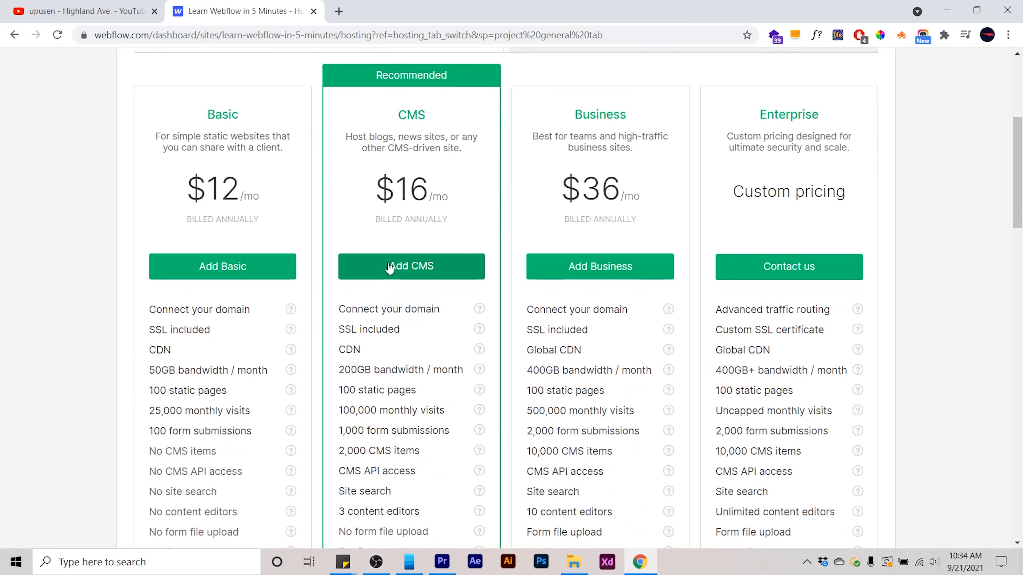
pyautogui.scroll(5, 406, 248)
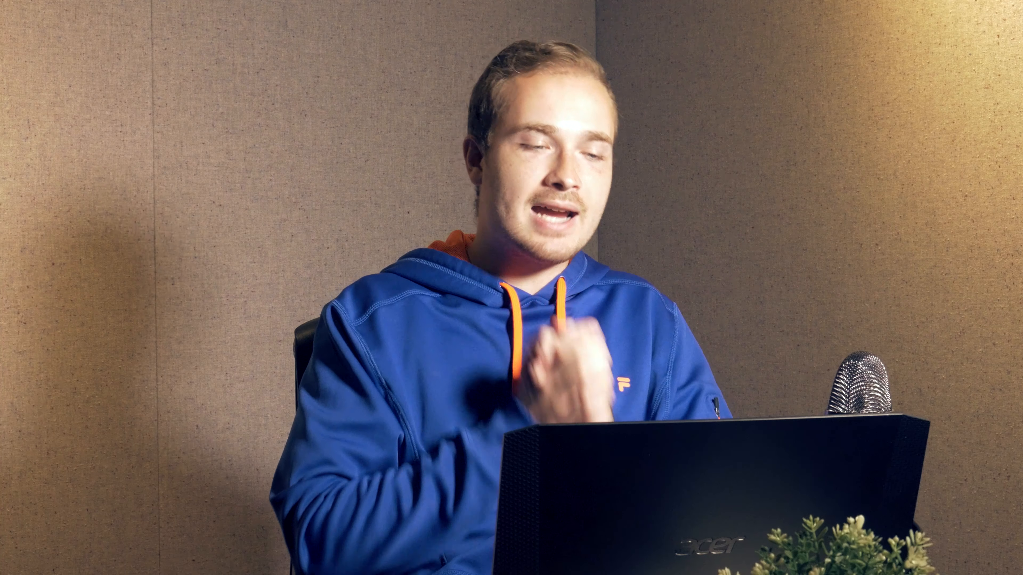